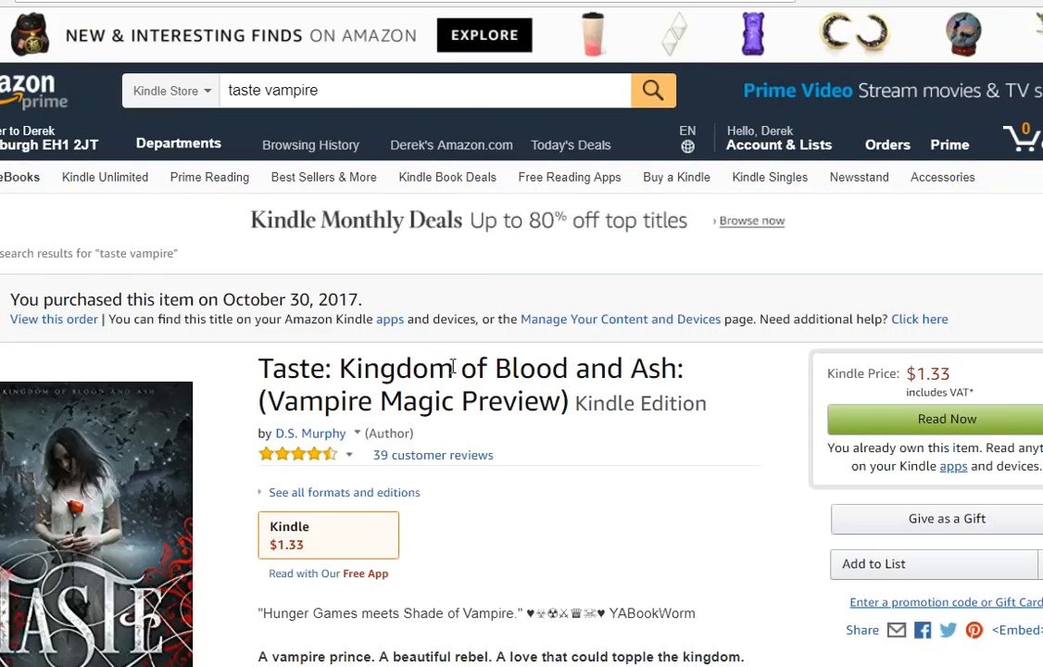
Review the Amazon product pages of the Taste and Matefinder Kindle books.
{"action": "scroll", "coordinate": [459, 407], "scroll_direction": "down", "scroll_amount": 10}
{"action": "scroll", "coordinate": [472, 416], "scroll_direction": "up", "scroll_amount": 5}
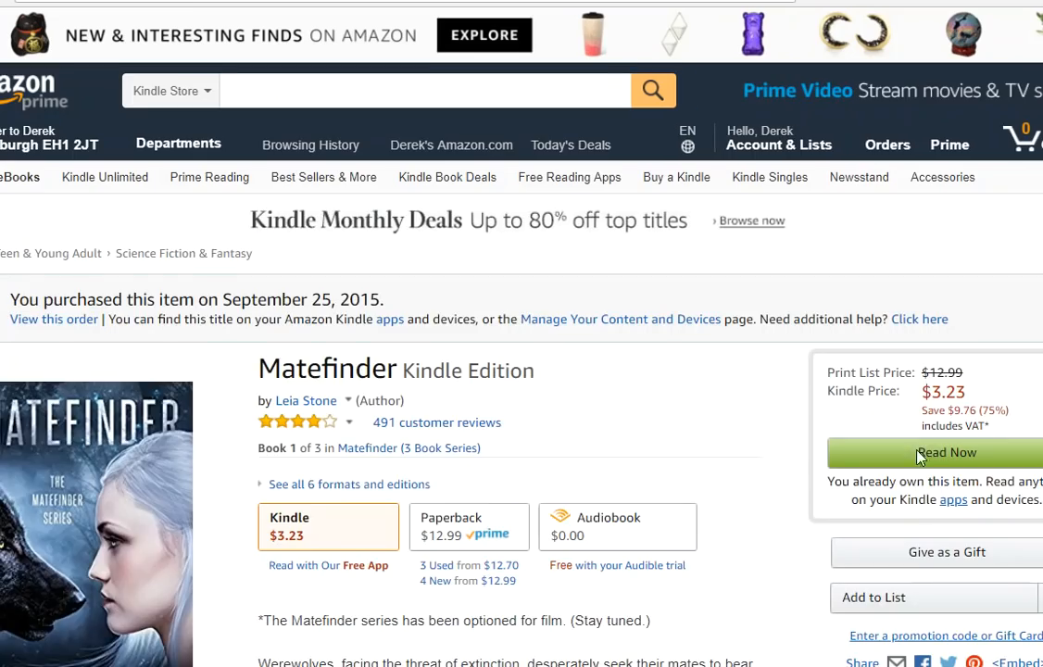
{"action": "scroll", "coordinate": [431, 621], "scroll_direction": "down", "scroll_amount": 12}
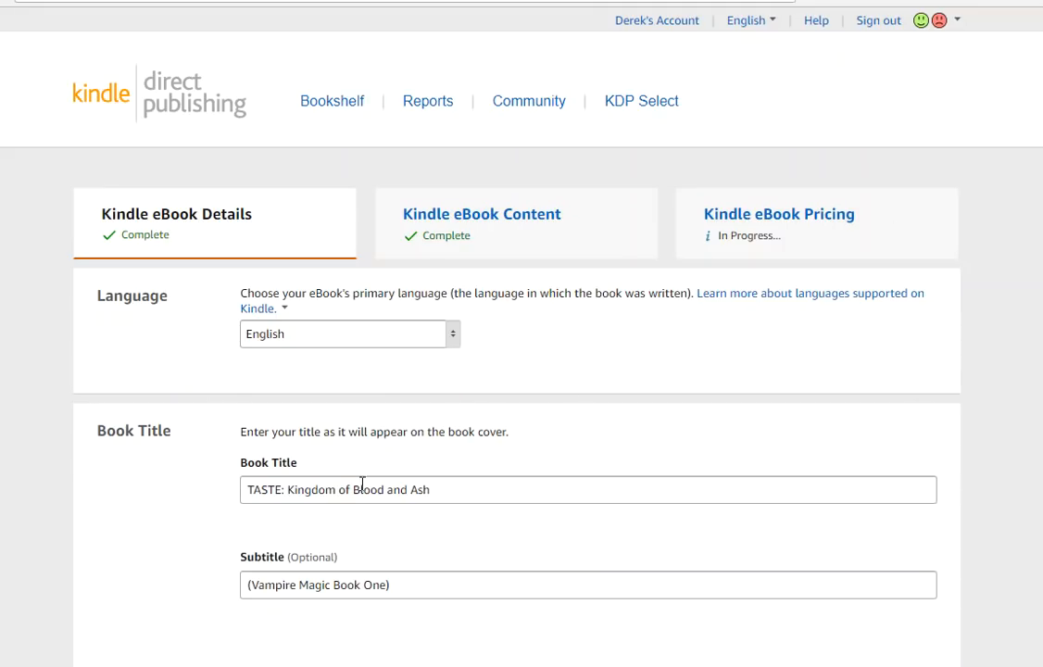
Review the book's title, subtitle, series, edition number, author and contributor fields in Kindle eBook Details.
{"action": "scroll", "coordinate": [186, 420], "scroll_direction": "down", "scroll_amount": 5}
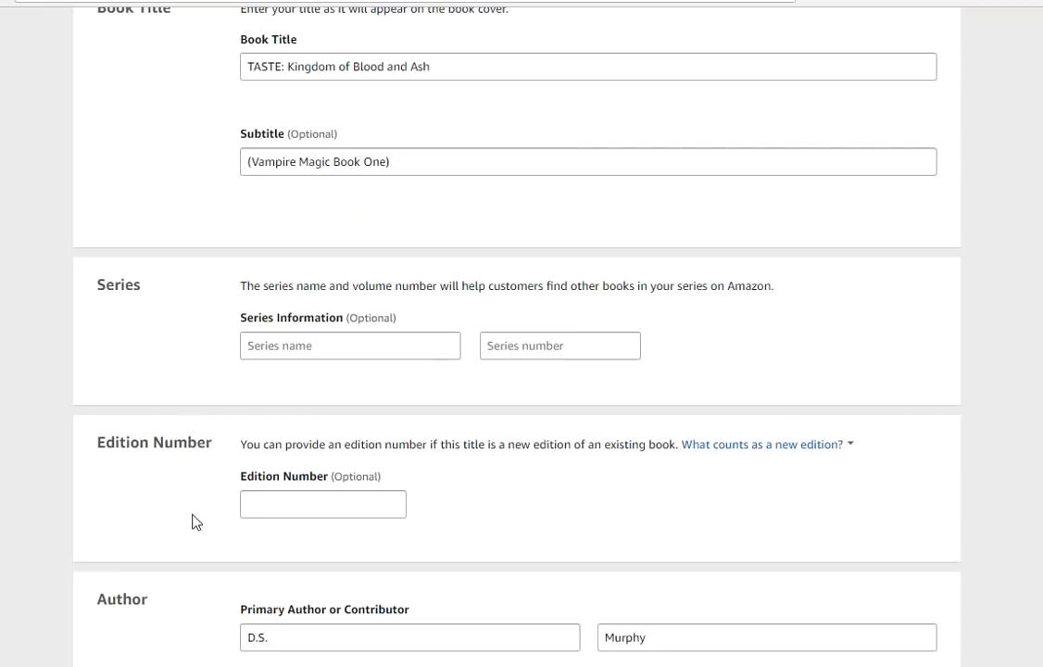
{"action": "scroll", "coordinate": [186, 419], "scroll_direction": "up", "scroll_amount": 2}
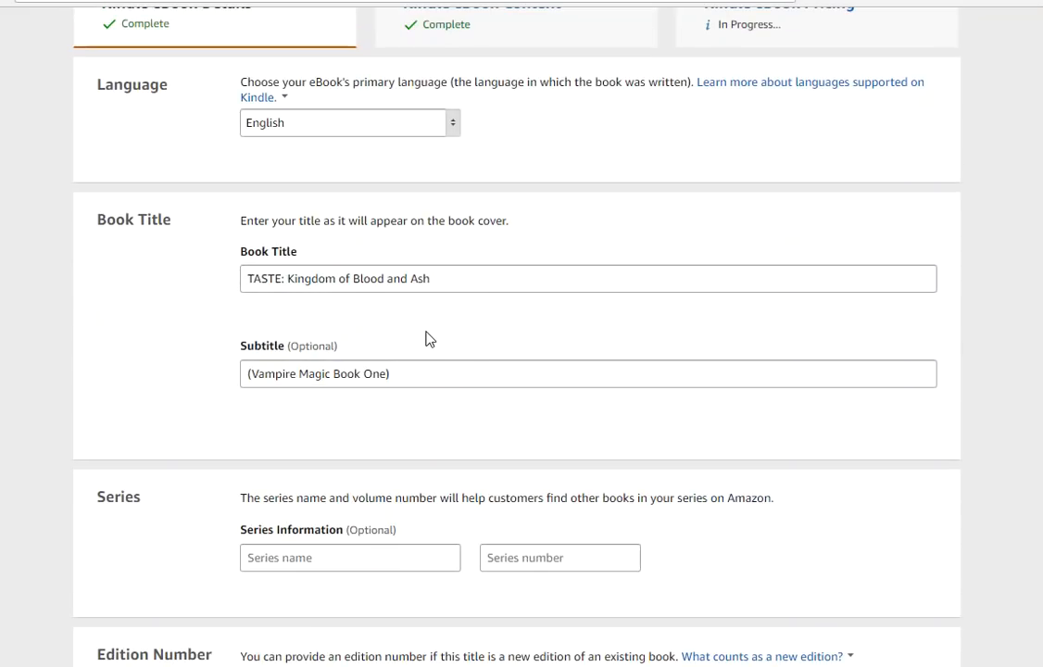
{"action": "scroll", "coordinate": [458, 389], "scroll_direction": "down", "scroll_amount": 5}
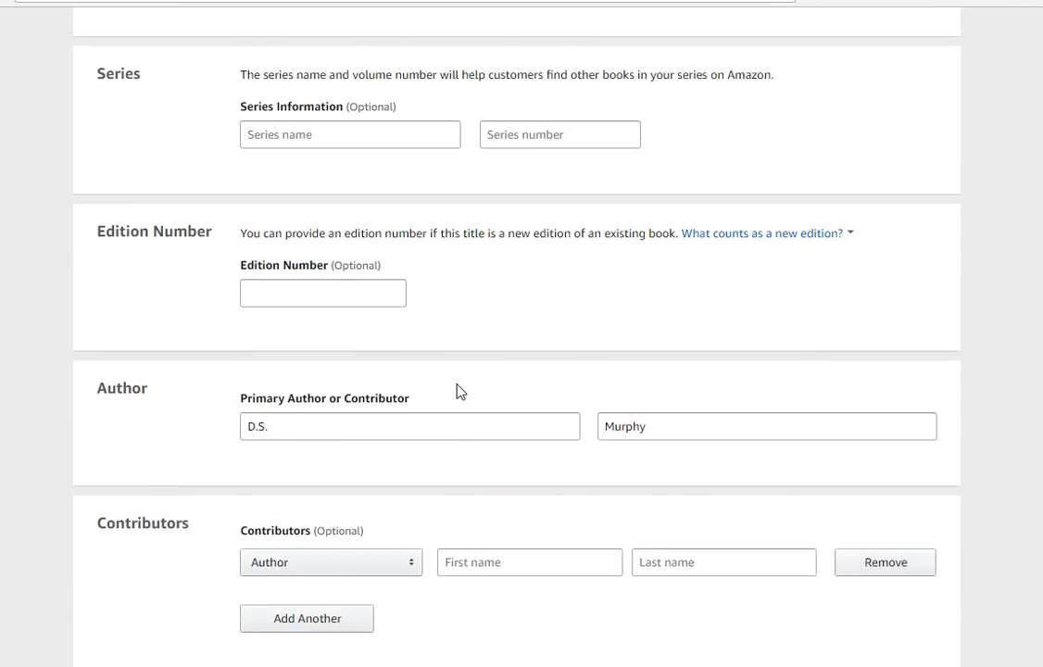
{"action": "scroll", "coordinate": [457, 389], "scroll_direction": "down", "scroll_amount": 2}
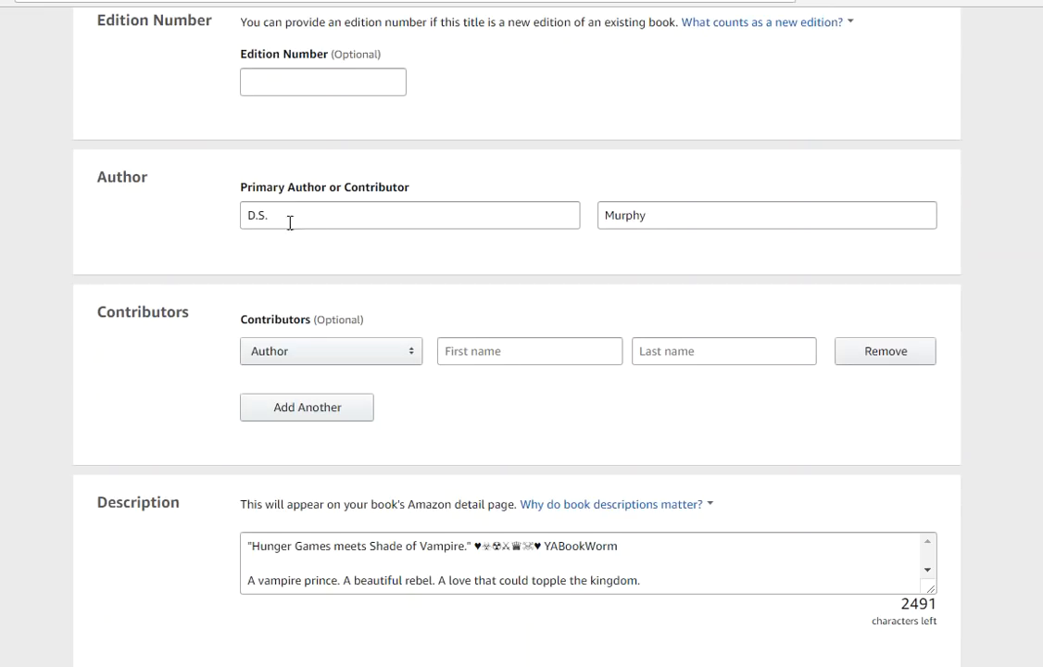
{"action": "scroll", "coordinate": [333, 431], "scroll_direction": "down", "scroll_amount": 2}
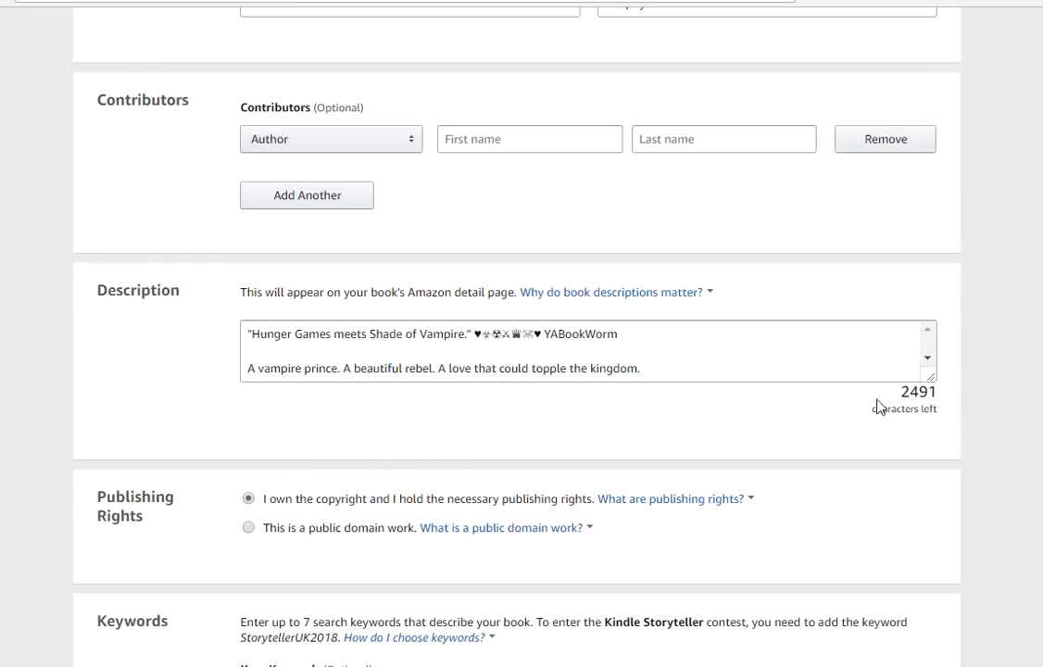
Enlarge the book description box and read the full description, continuing to the publishing rights and keywords.
{"action": "left_click_drag", "start_coordinate": [931, 380], "coordinate": [879, 666]}
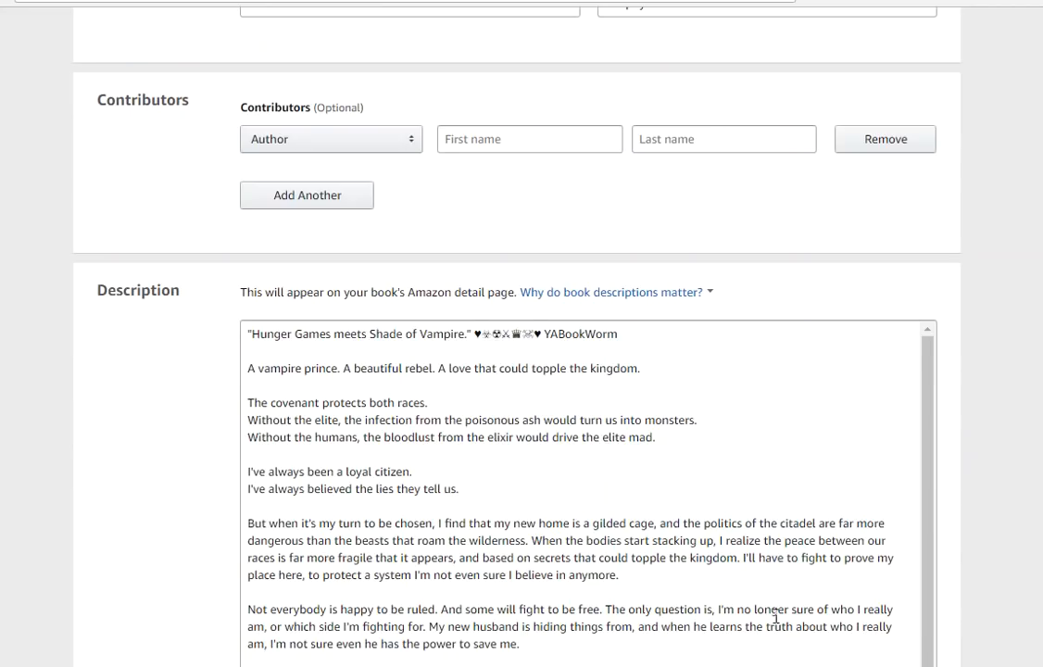
{"action": "scroll", "coordinate": [691, 526], "scroll_direction": "down", "scroll_amount": 1}
{"action": "left_click", "coordinate": [512, 421]}
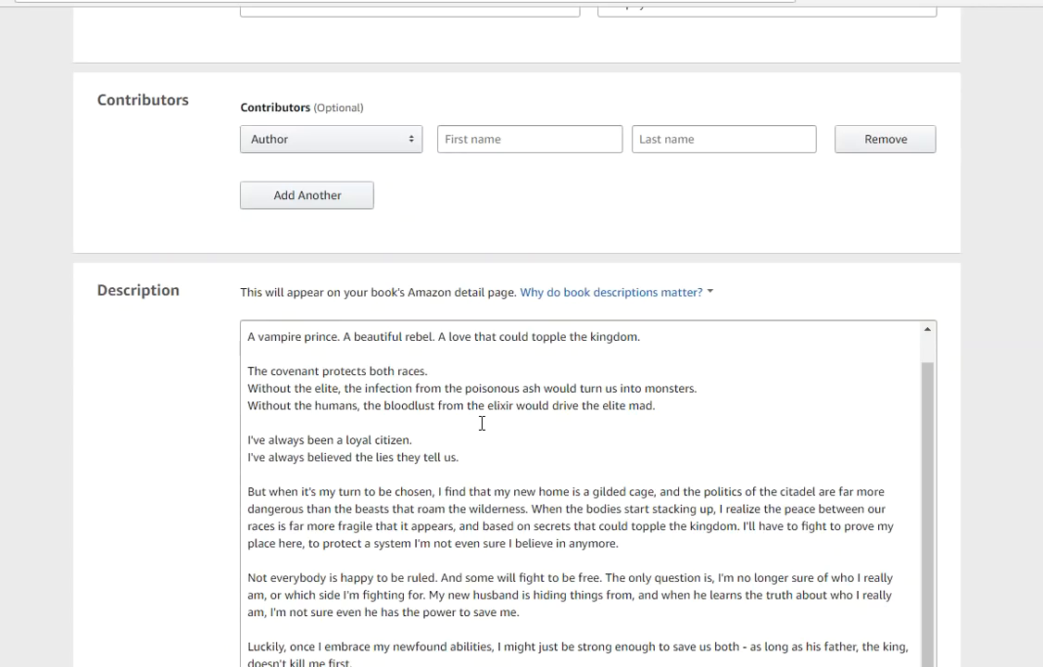
{"action": "left_click", "coordinate": [605, 541]}
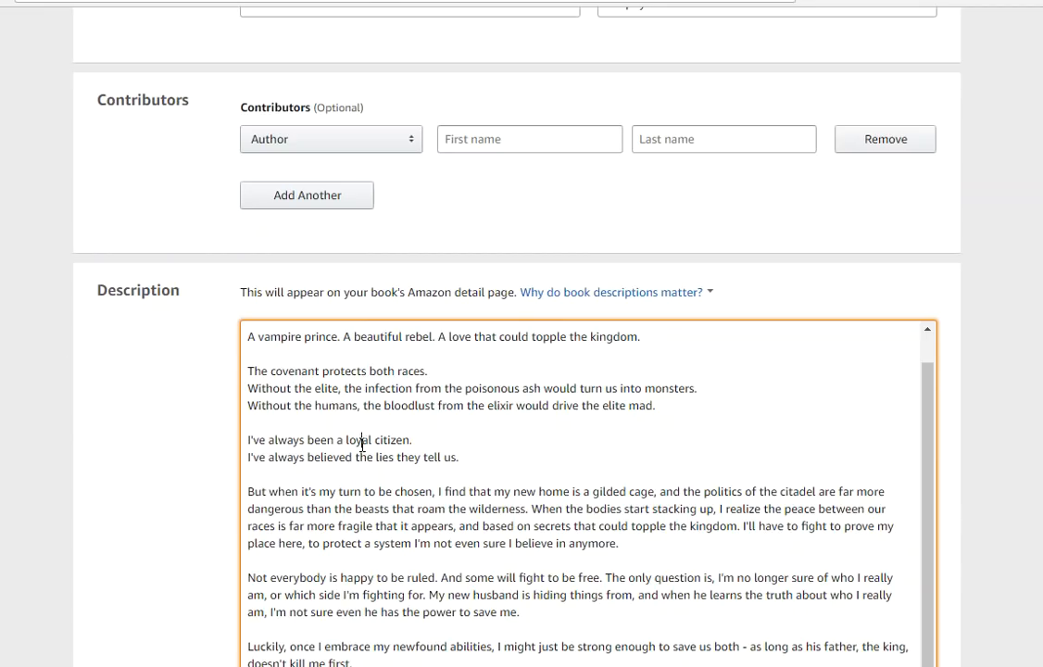
{"action": "scroll", "coordinate": [364, 443], "scroll_direction": "down", "scroll_amount": 5}
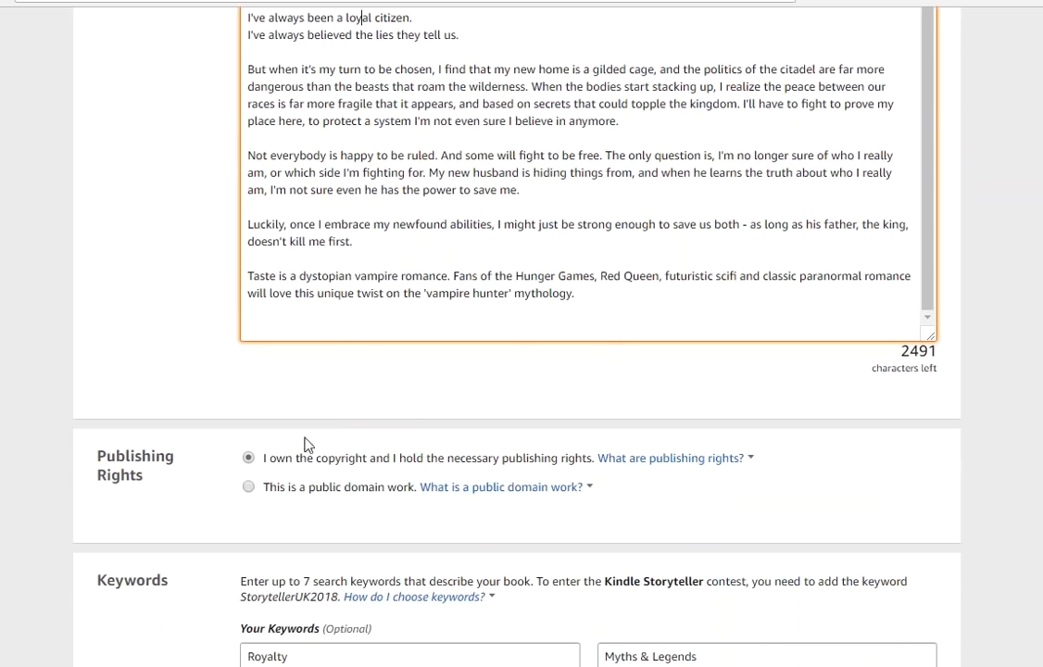
{"action": "scroll", "coordinate": [185, 542], "scroll_direction": "down", "scroll_amount": 5}
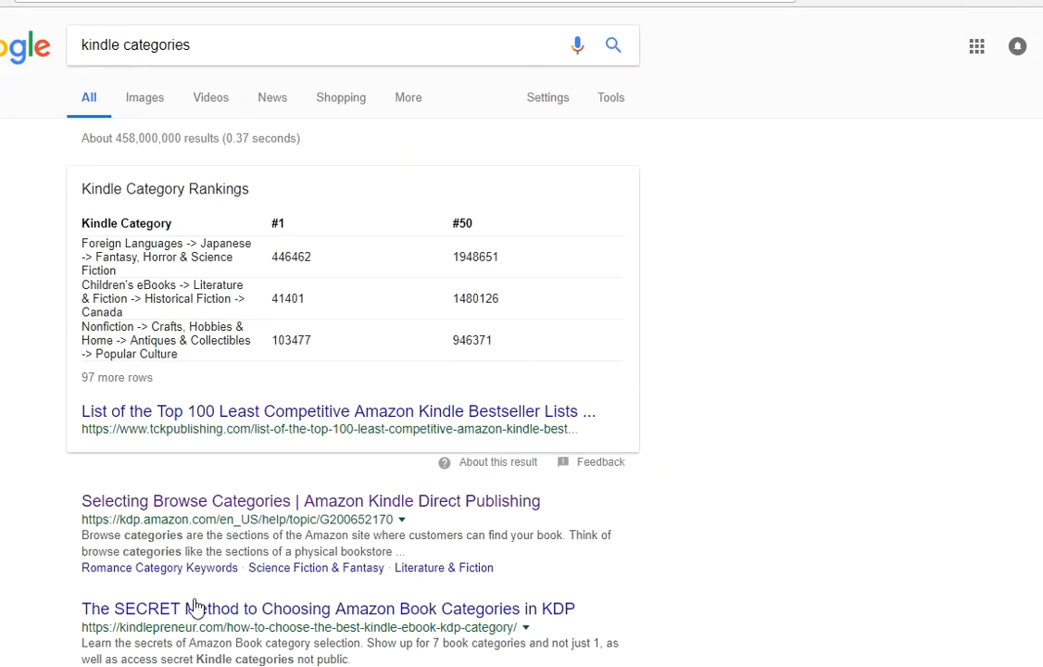
Open the KDP help page on selecting browse categories and expand the children's or teen & young adult categories section.
{"action": "left_click", "coordinate": [162, 501]}
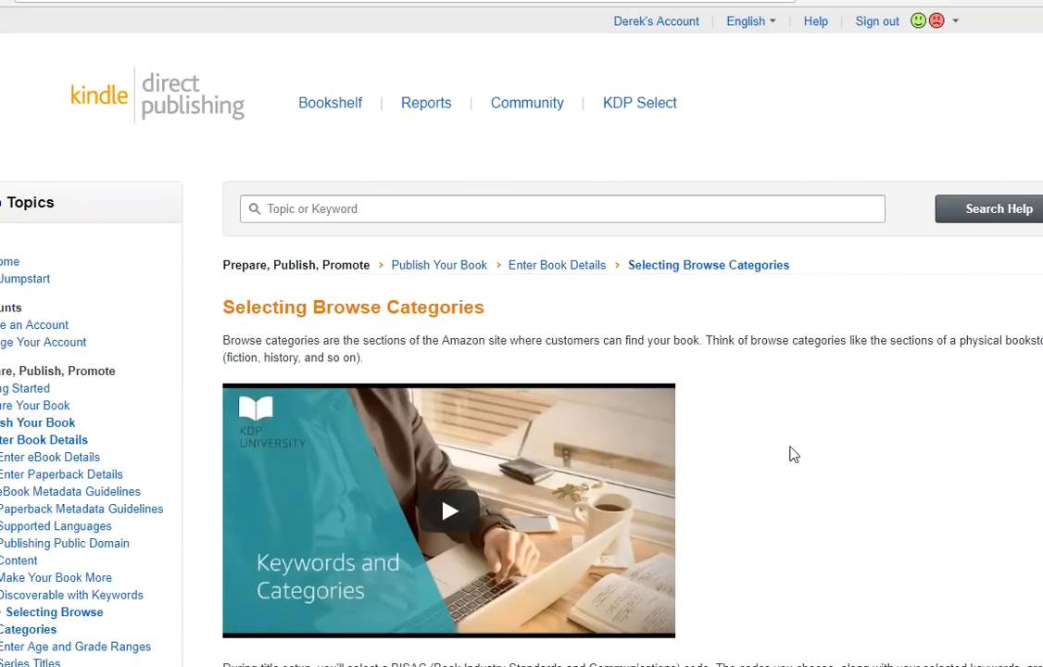
{"action": "scroll", "coordinate": [787, 452], "scroll_direction": "down", "scroll_amount": 5}
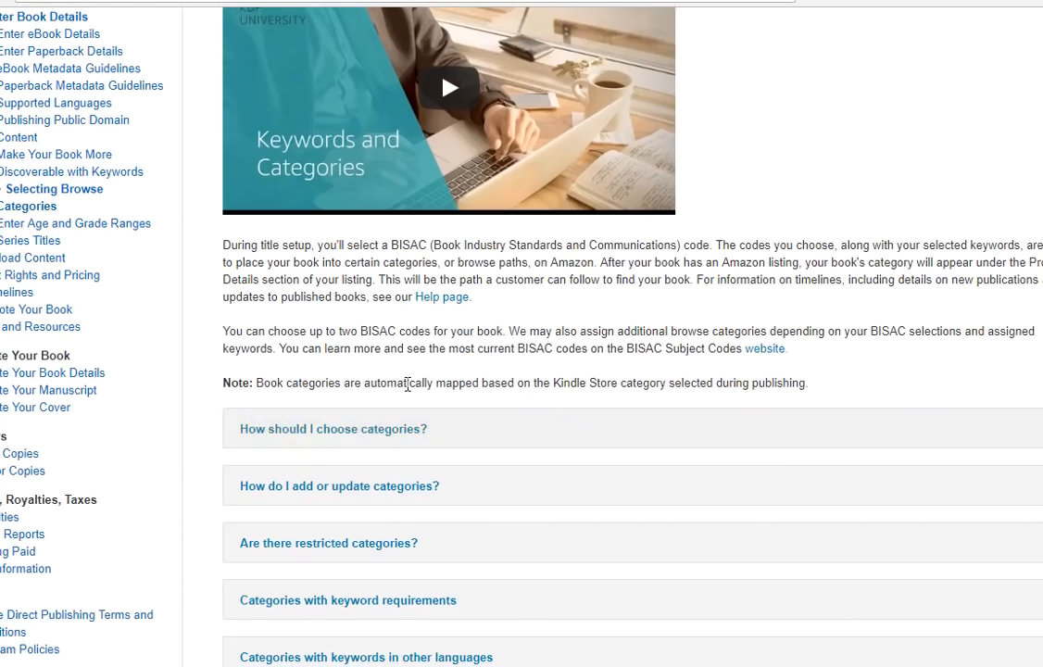
{"action": "scroll", "coordinate": [412, 389], "scroll_direction": "down", "scroll_amount": 3}
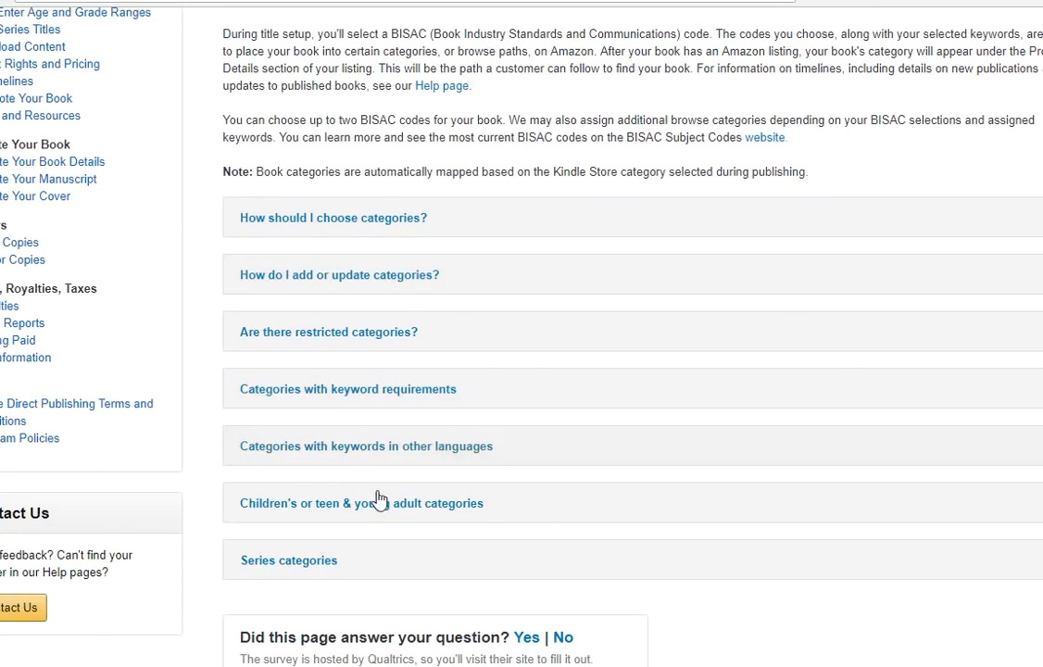
{"action": "left_click", "coordinate": [375, 507]}
{"action": "scroll", "coordinate": [375, 512], "scroll_direction": "down", "scroll_amount": 3}
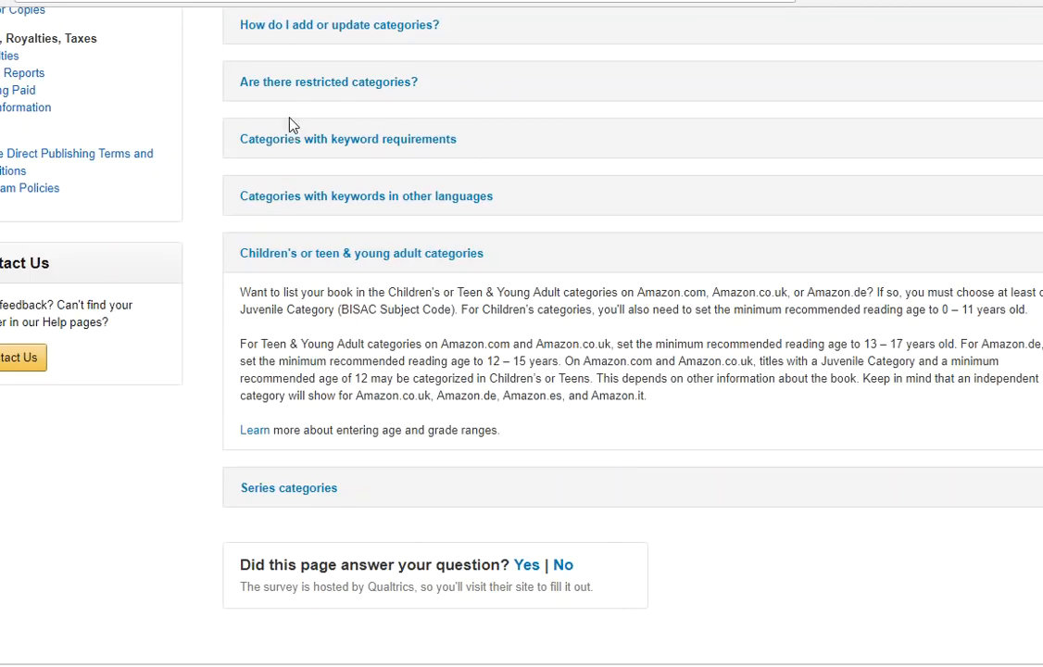
Open the Amazon.com keyword requirements for Teen & Young Adult and examine the table of categories and keywords.
{"action": "left_click", "coordinate": [389, 139]}
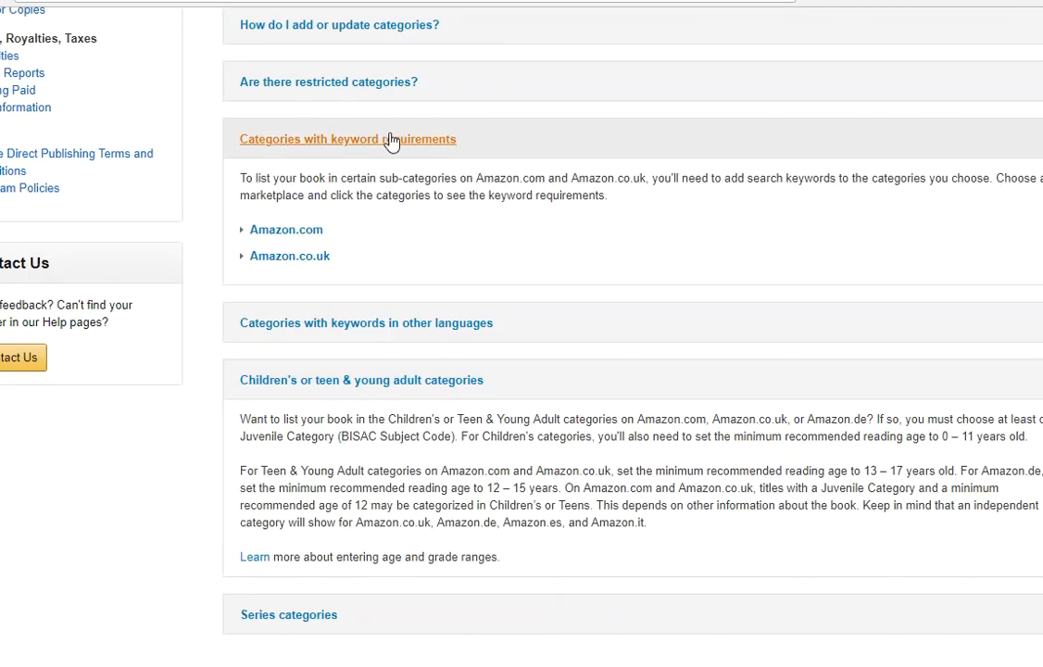
{"action": "left_click", "coordinate": [310, 230]}
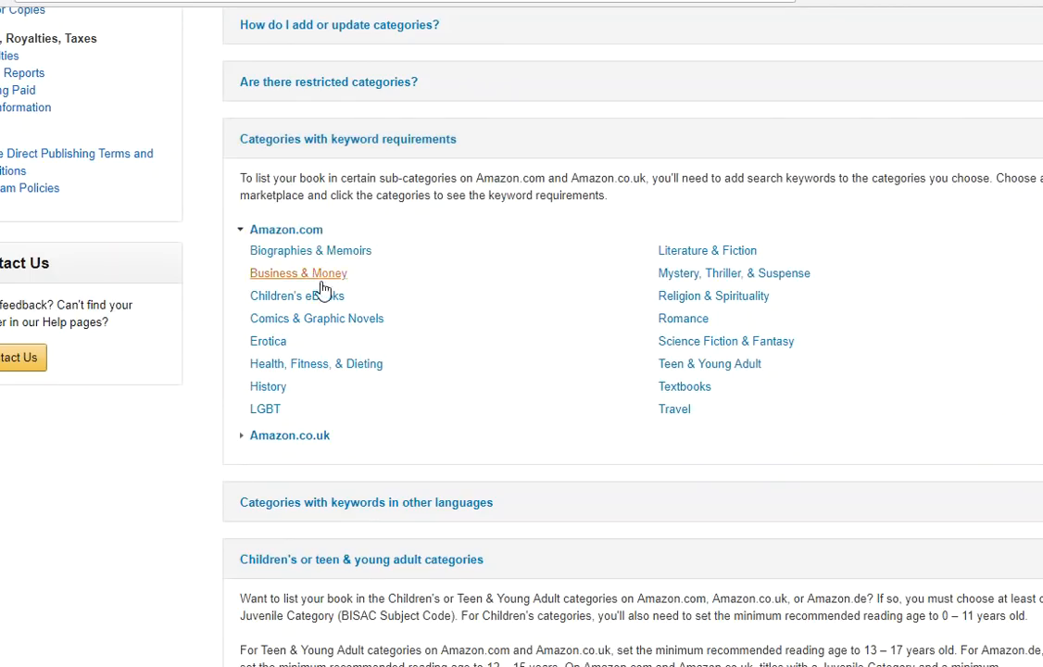
{"action": "left_click", "coordinate": [710, 365]}
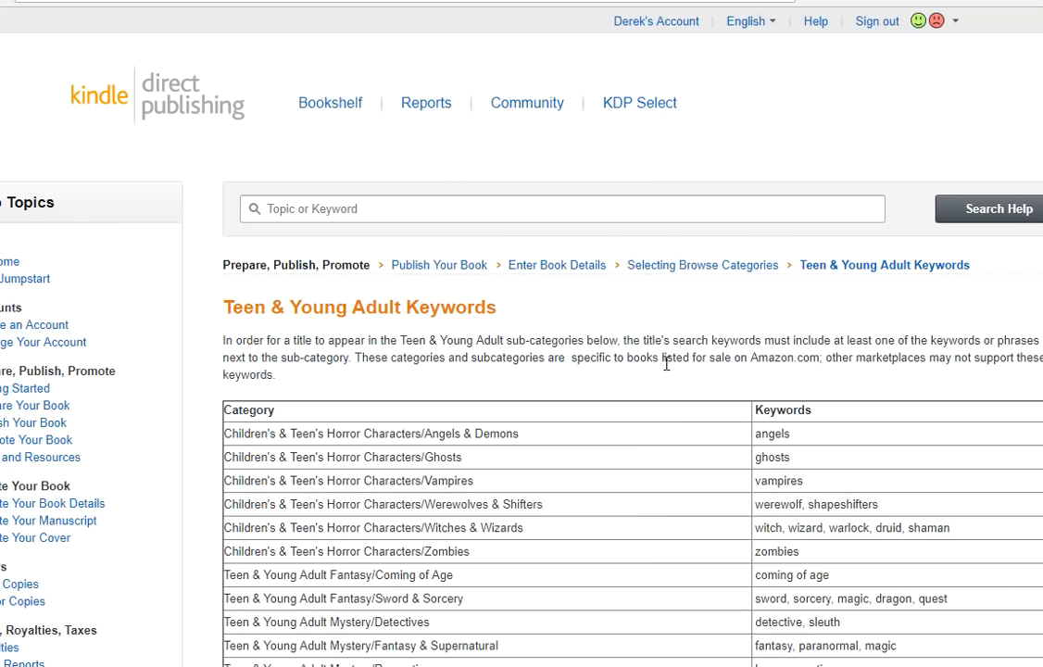
{"action": "scroll", "coordinate": [637, 375], "scroll_direction": "down", "scroll_amount": 3}
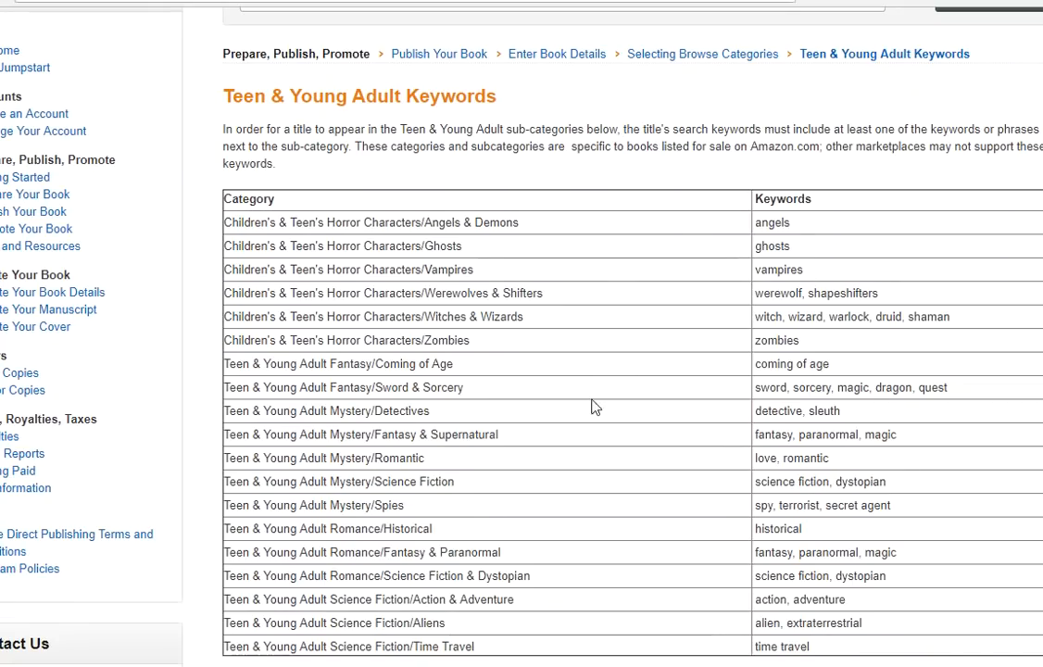
{"action": "scroll", "coordinate": [335, 661], "scroll_direction": "down", "scroll_amount": 2}
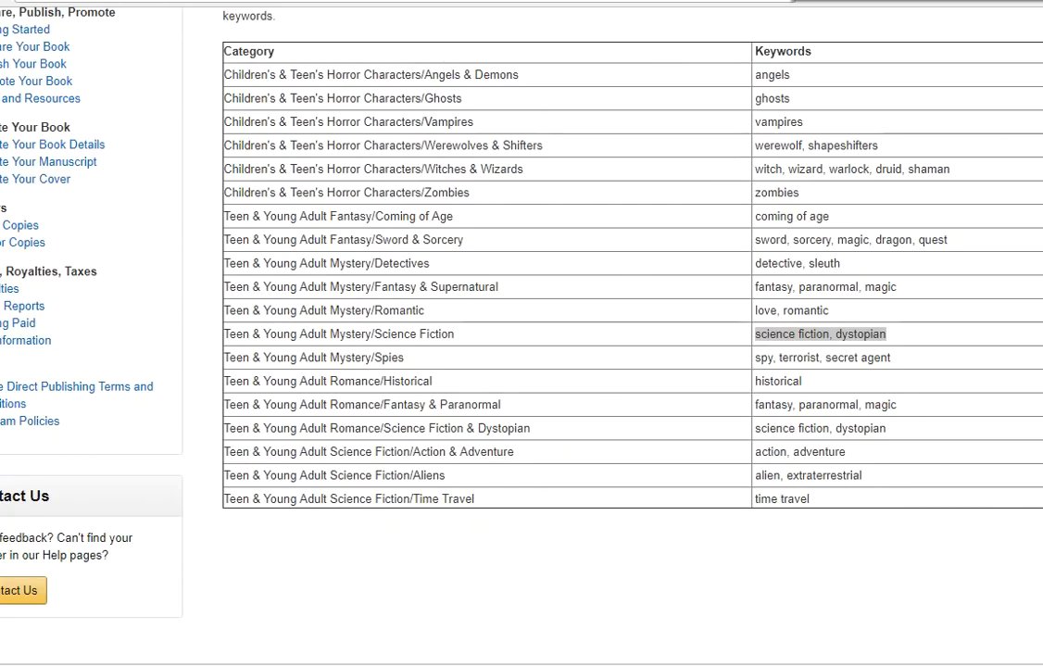
Compare the book's keywords with its Amazon bestseller categories, highlighting the Teen & Young Adult path ending in Dystopian.
{"action": "key", "text": "ctrl+Tab"}
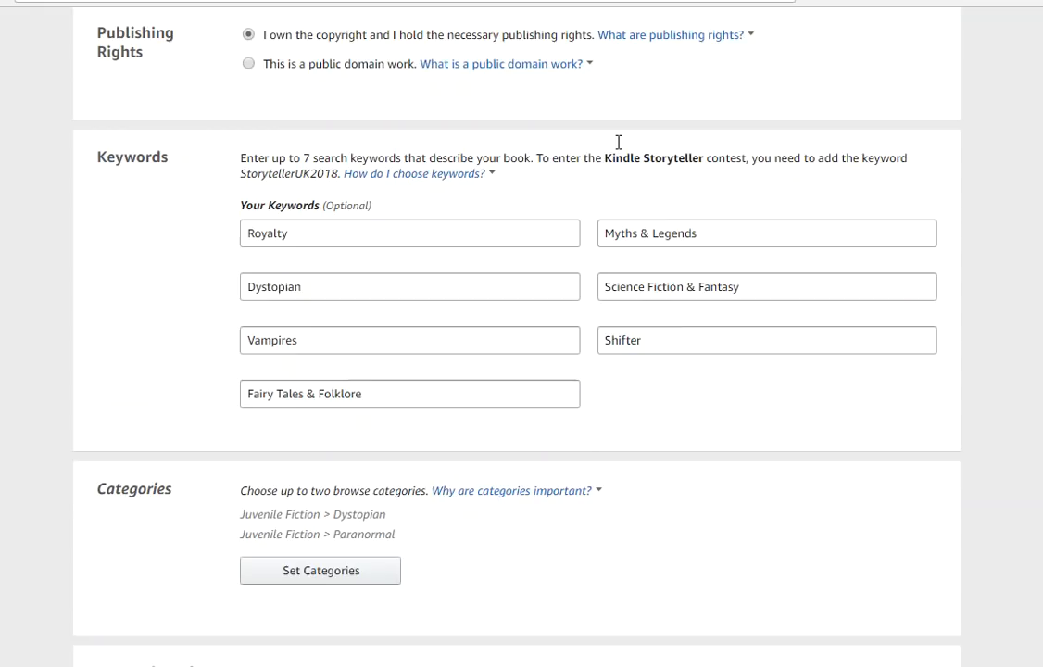
{"action": "left_click", "coordinate": [675, 342]}
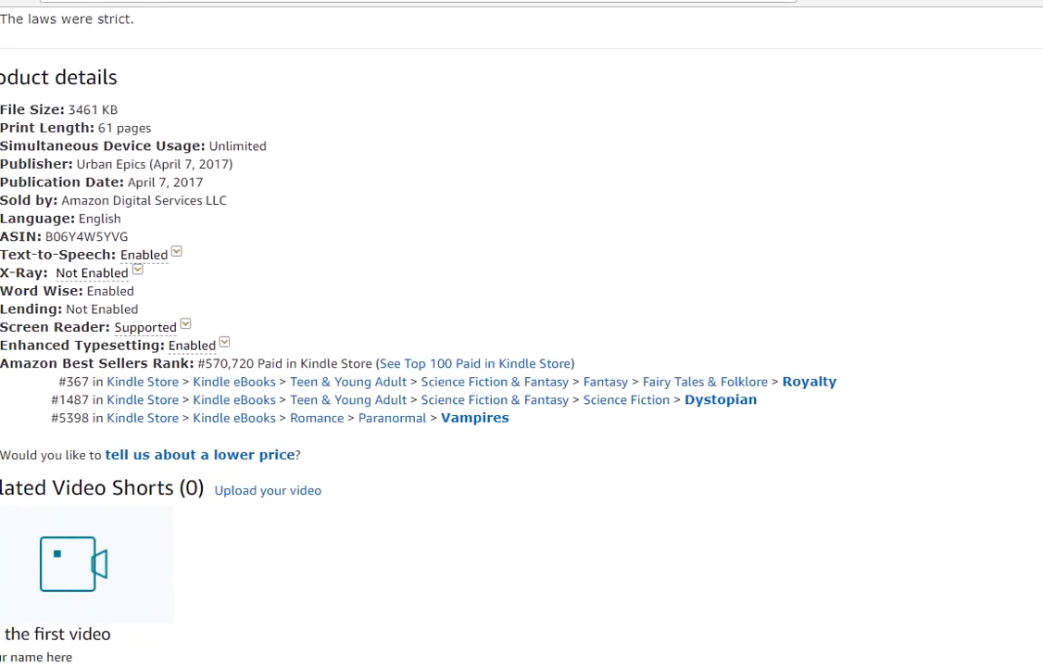
{"action": "left_click_drag", "start_coordinate": [843, 391], "coordinate": [293, 401]}
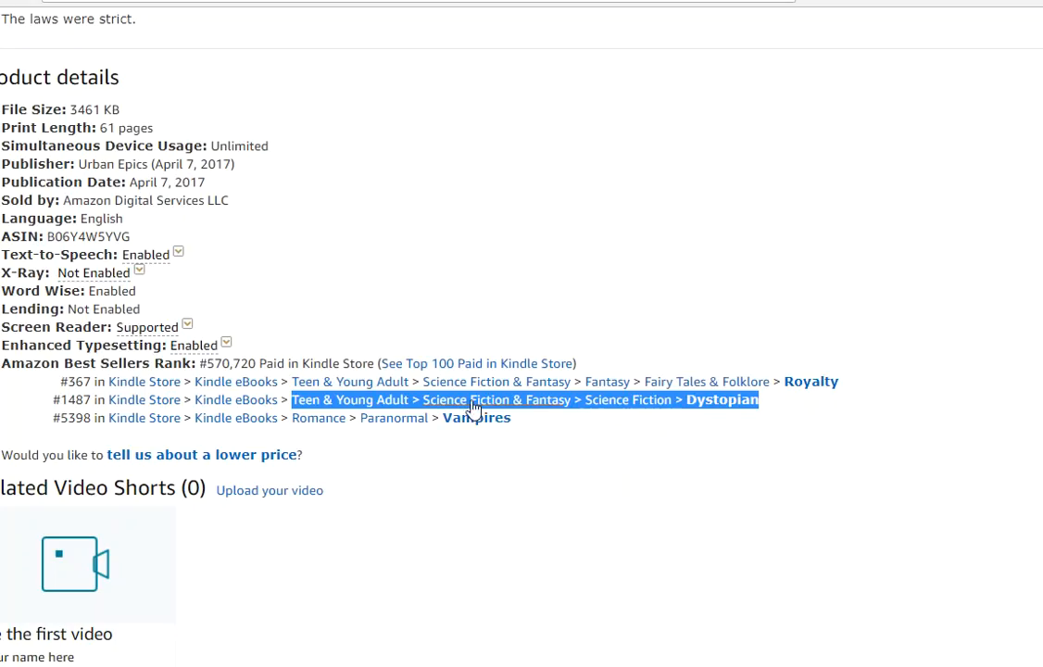
{"action": "key", "text": "ctrl+Tab"}
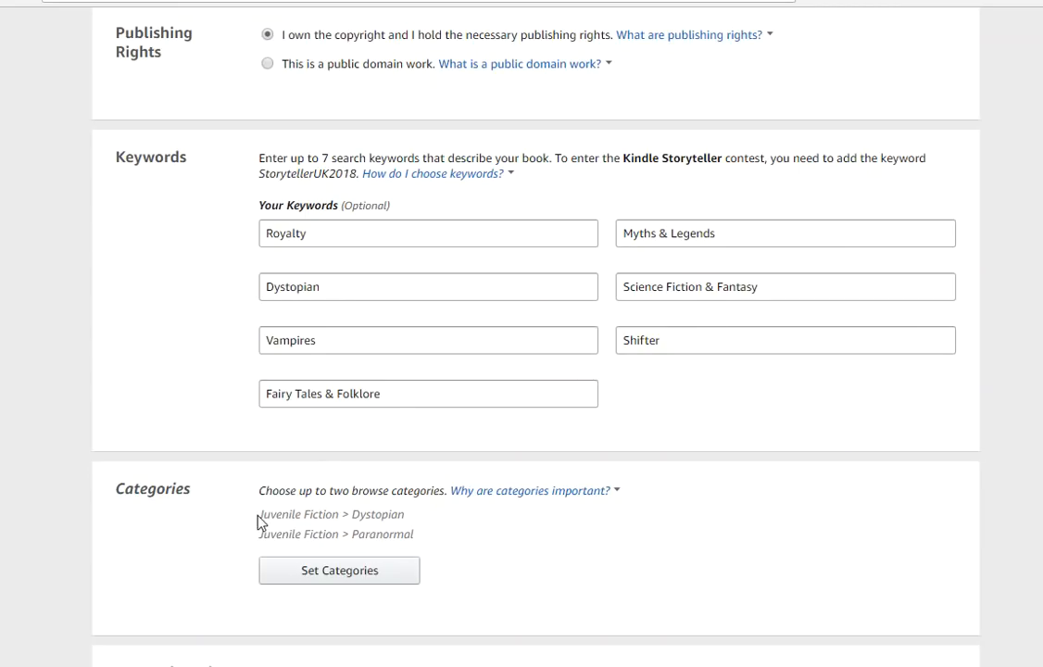
Highlight Juvenile Fiction in the first of the book's two browse categories.
{"action": "left_click_drag", "start_coordinate": [259, 515], "coordinate": [341, 515]}
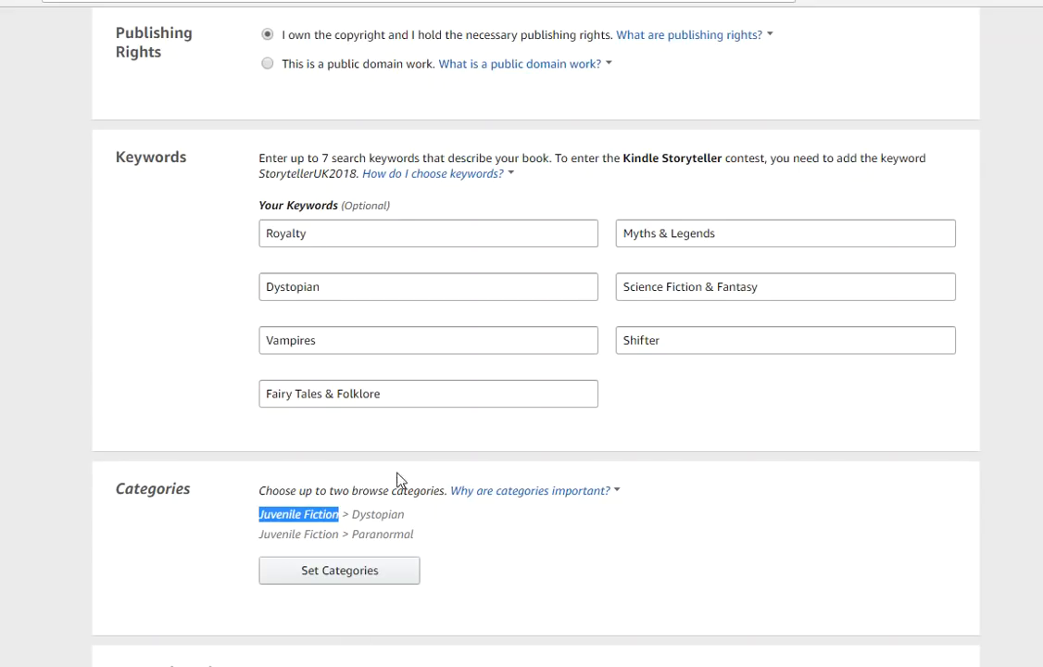
{"action": "left_click", "coordinate": [444, 2]}
{"action": "left_click", "coordinate": [373, 461]}
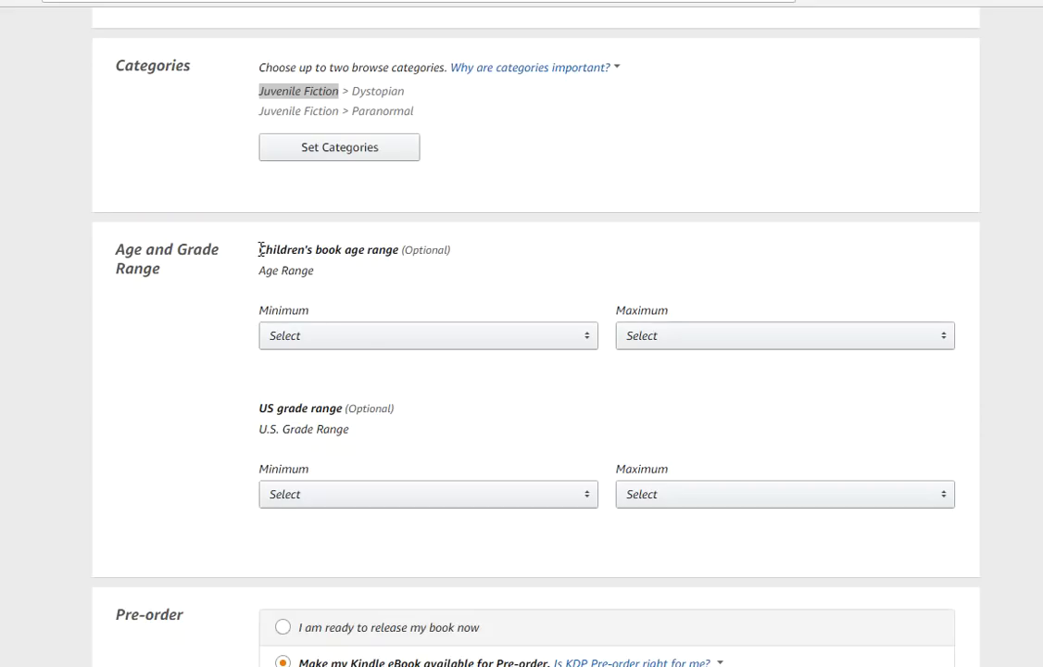
Examine the children's book age range and US grade range options, then the pre-order settings.
{"action": "left_click_drag", "start_coordinate": [259, 250], "coordinate": [400, 263]}
{"action": "left_click_drag", "start_coordinate": [266, 409], "coordinate": [386, 455]}
{"action": "left_click", "coordinate": [386, 454]}
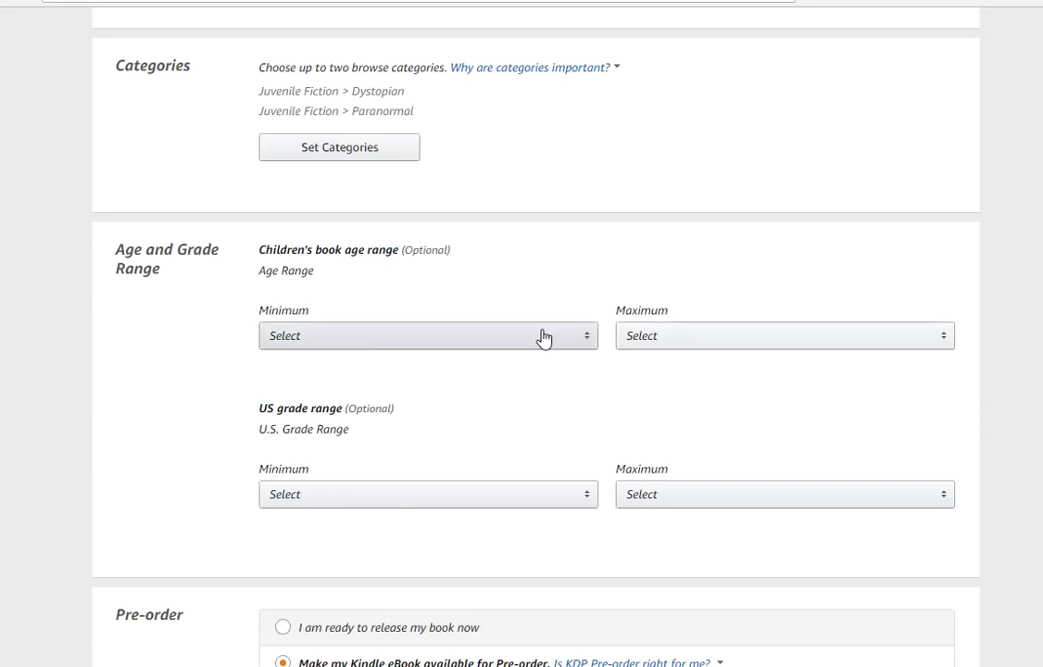
{"action": "scroll", "coordinate": [380, 402], "scroll_direction": "down", "scroll_amount": 2}
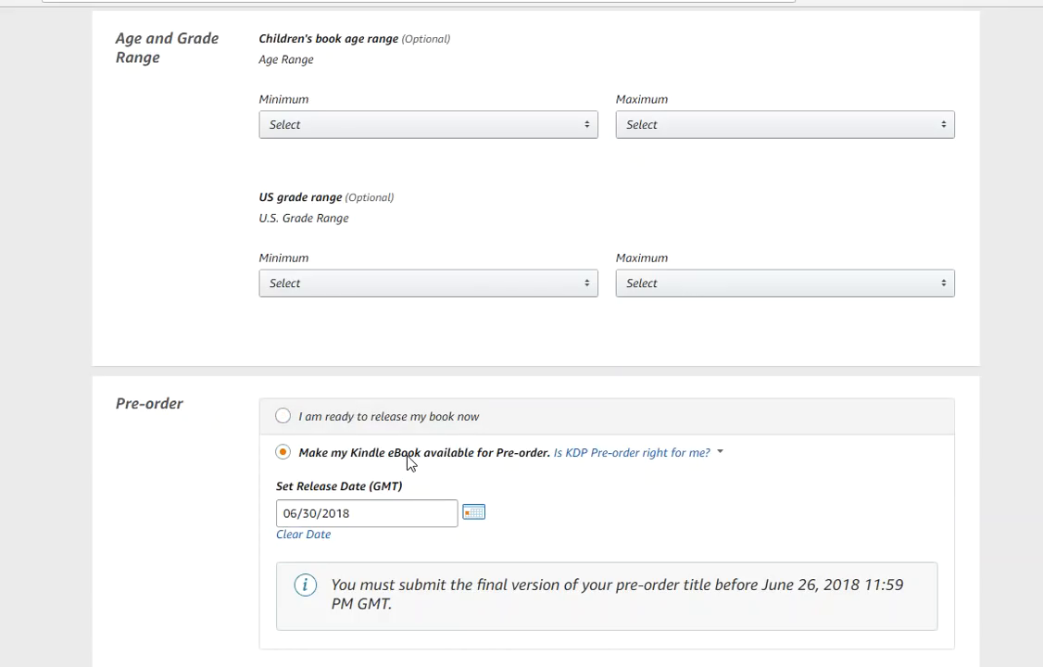
Recheck the eBook details and highlight the final submission deadline of June 26, 2018 11:59 in the pre-order section.
{"action": "scroll", "coordinate": [148, 417], "scroll_direction": "up", "scroll_amount": 15}
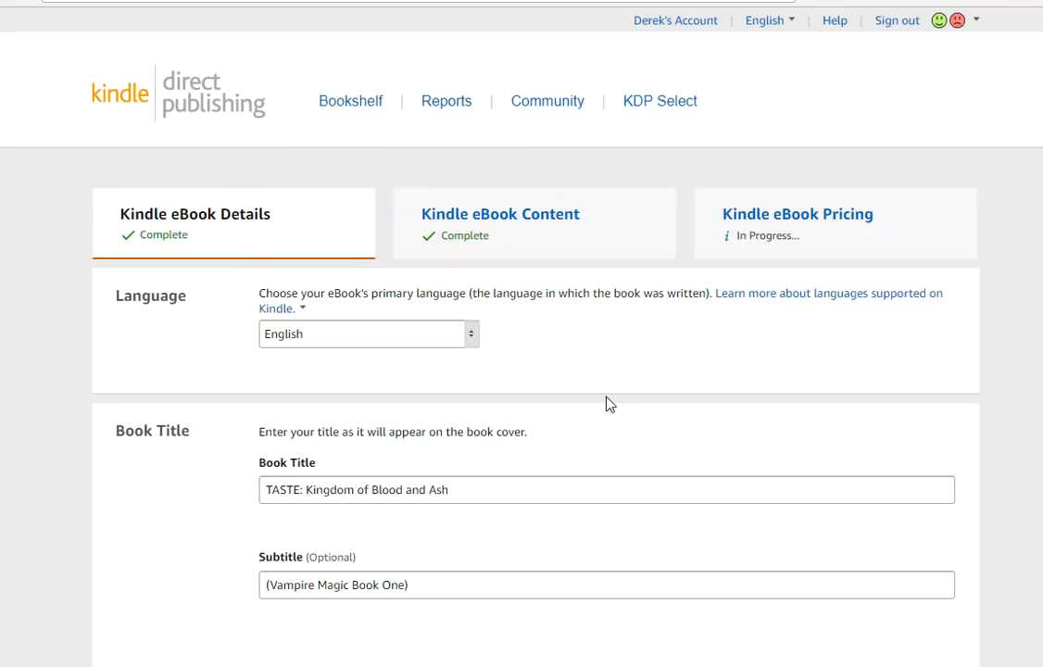
{"action": "scroll", "coordinate": [609, 403], "scroll_direction": "down", "scroll_amount": 15}
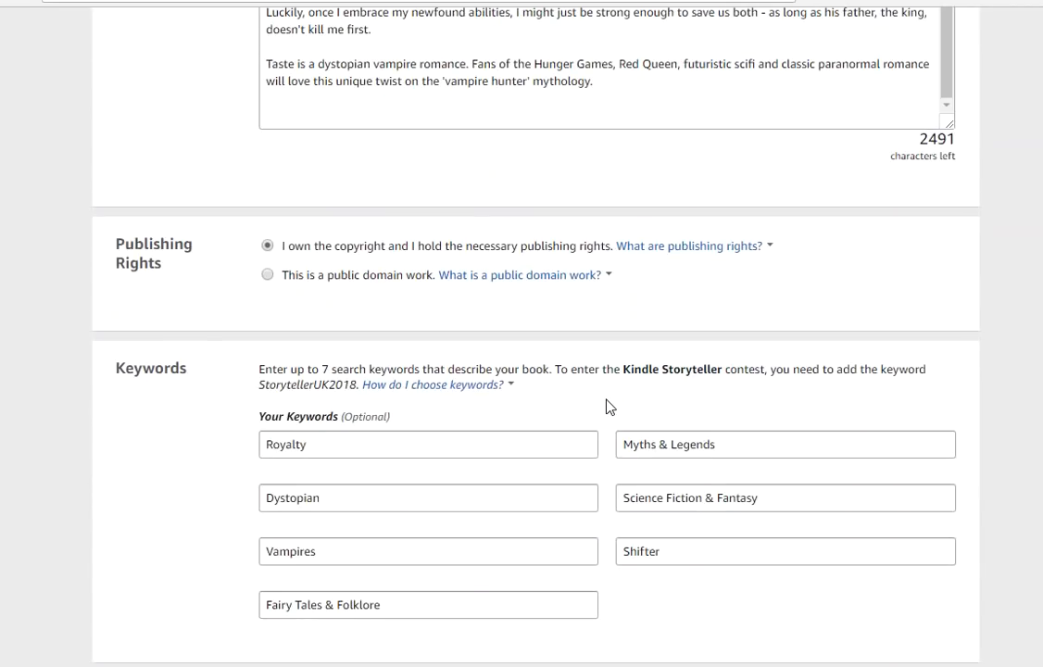
{"action": "scroll", "coordinate": [606, 404], "scroll_direction": "down", "scroll_amount": 5}
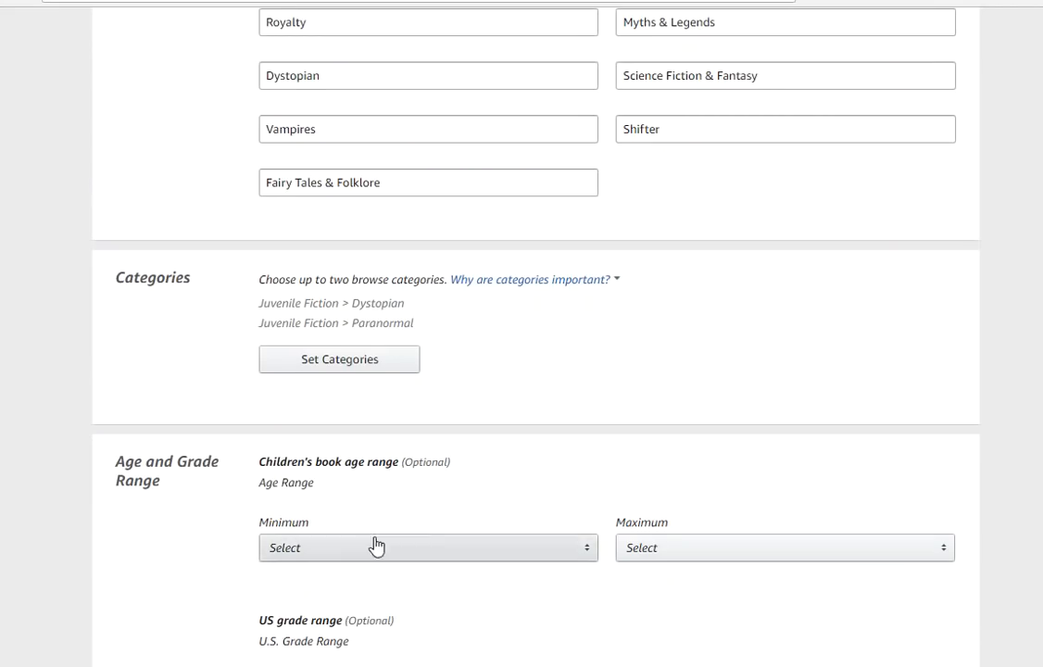
{"action": "scroll", "coordinate": [298, 555], "scroll_direction": "down", "scroll_amount": 5}
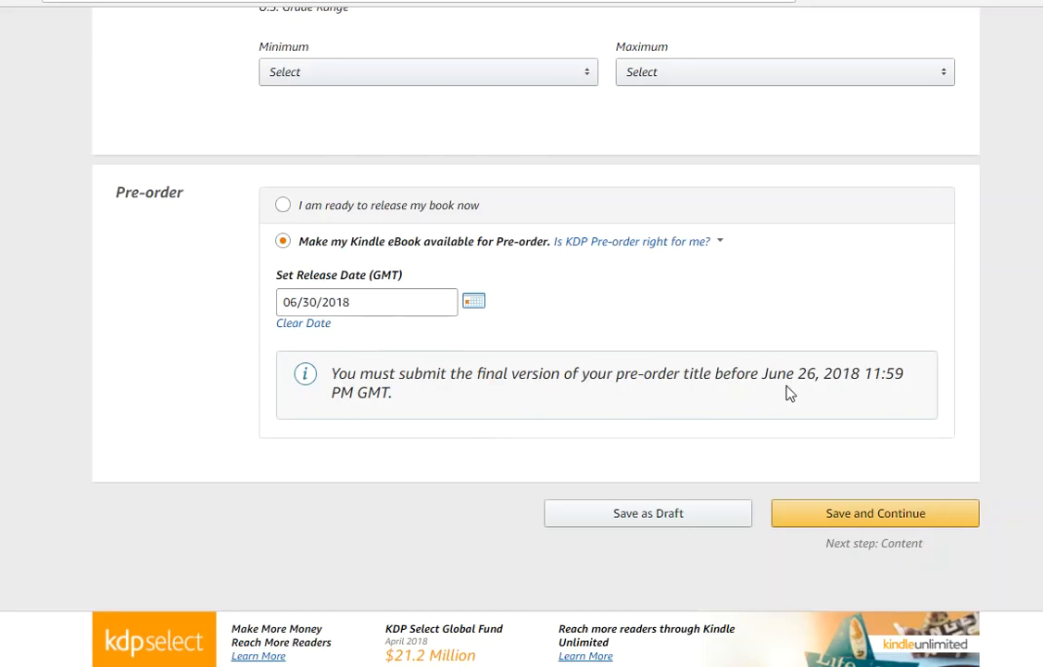
{"action": "left_click_drag", "start_coordinate": [761, 374], "coordinate": [817, 374]}
{"action": "left_click", "coordinate": [755, 366]}
{"action": "left_click_drag", "start_coordinate": [761, 374], "coordinate": [904, 374]}
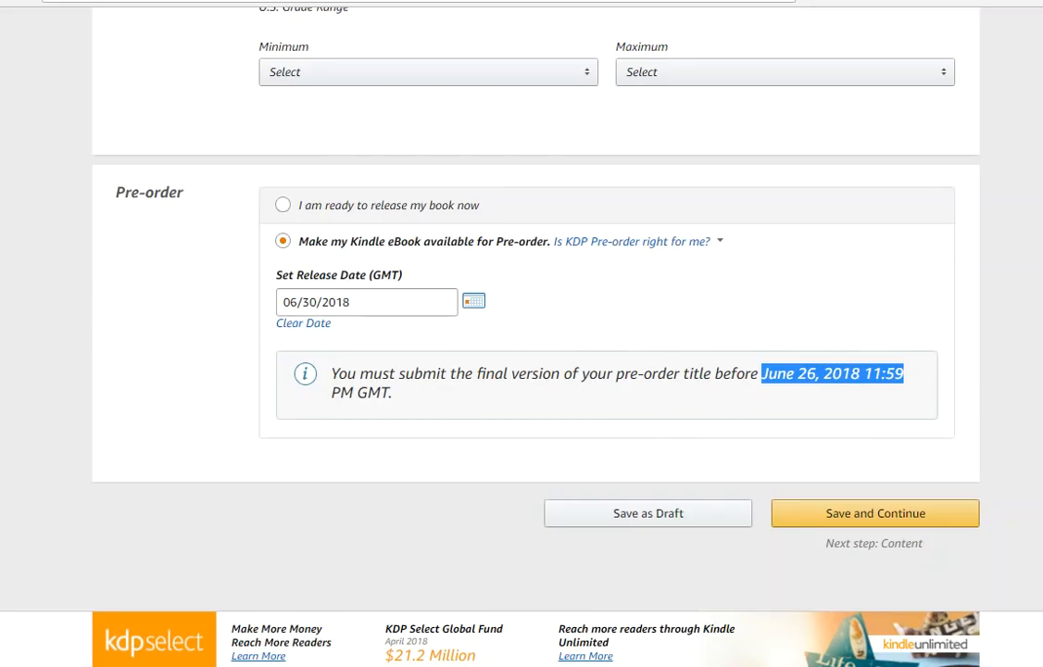
{"action": "left_click", "coordinate": [433, 472]}
{"action": "scroll", "coordinate": [703, 468], "scroll_direction": "up", "scroll_amount": 8}
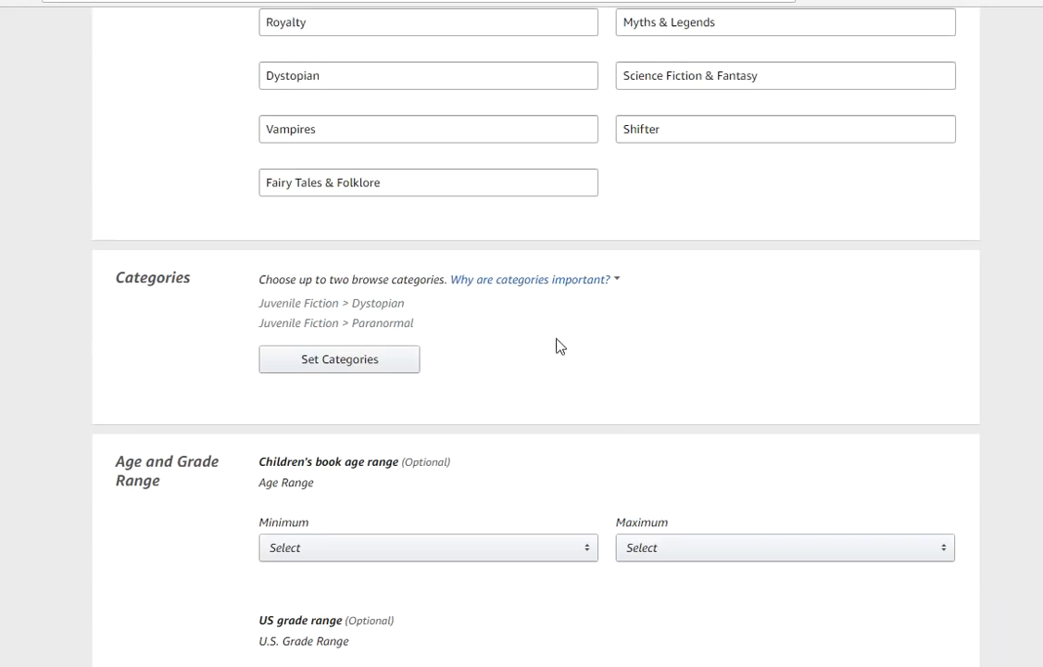
Highlight June 26, 2018 11:59 in the pre-order notice, and save the eBook details to continue to the content stage.
{"action": "scroll", "coordinate": [294, 481], "scroll_direction": "down", "scroll_amount": 6}
{"action": "scroll", "coordinate": [533, 519], "scroll_direction": "down", "scroll_amount": 3}
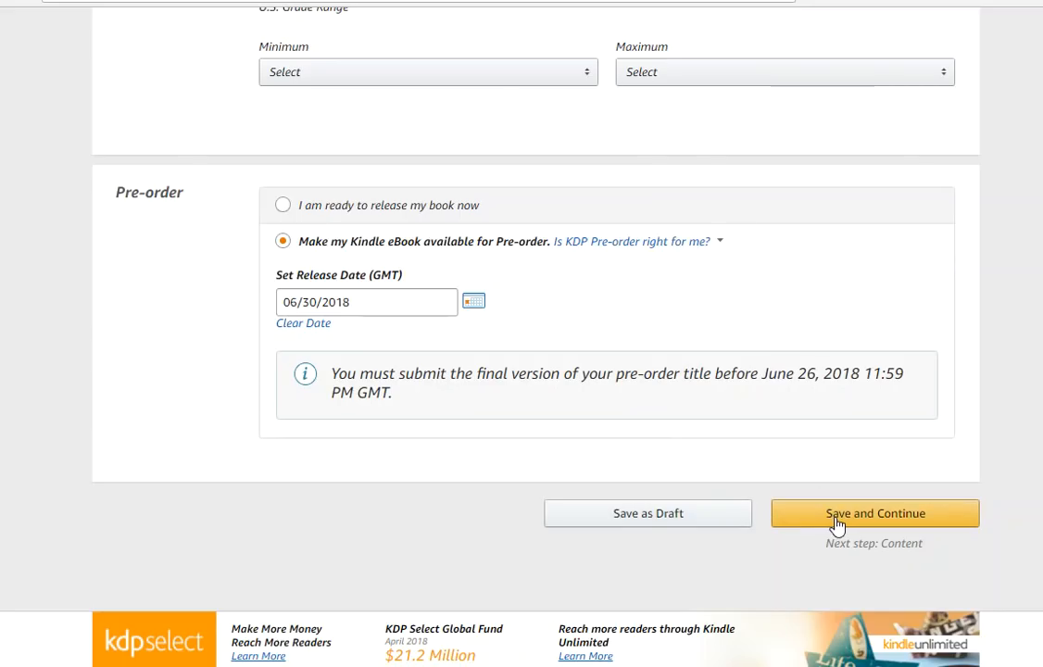
{"action": "left_click_drag", "start_coordinate": [761, 373], "coordinate": [907, 373]}
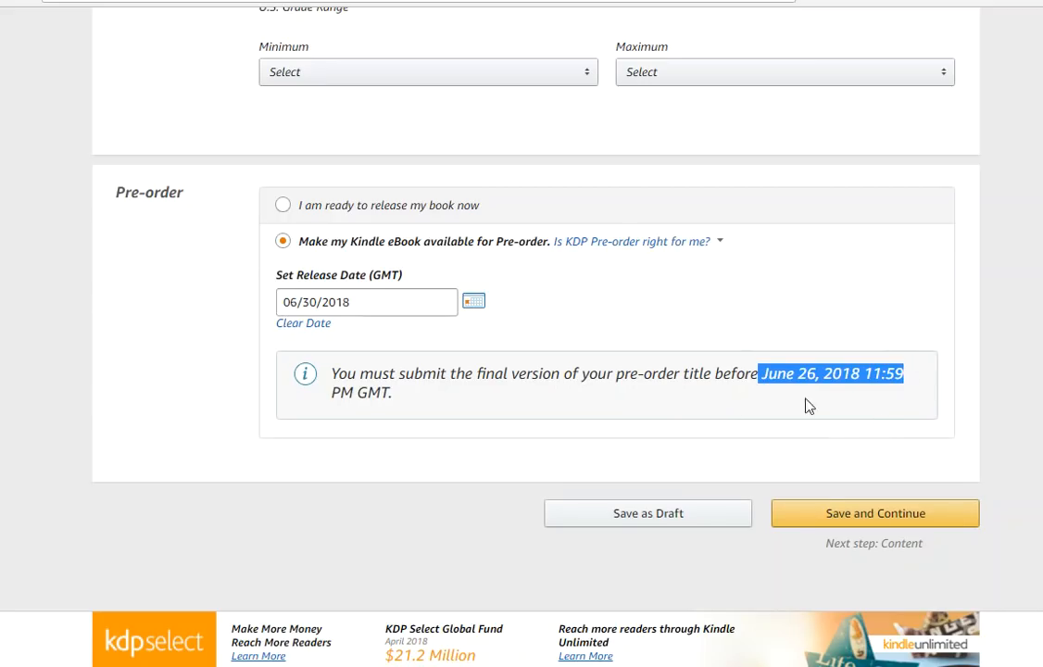
{"action": "left_click", "coordinate": [848, 515]}
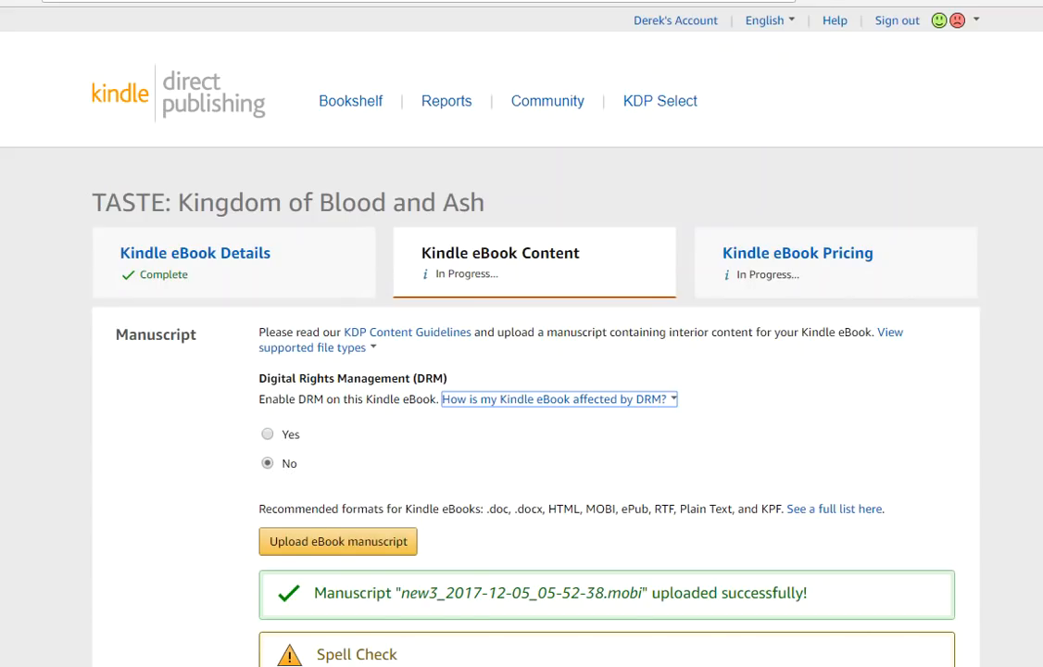
Highlight the recommended manuscript formats, singling out MOBI and ePub in the list.
{"action": "scroll", "coordinate": [467, 438], "scroll_direction": "down", "scroll_amount": 2}
{"action": "left_click_drag", "start_coordinate": [486, 298], "coordinate": [783, 298]}
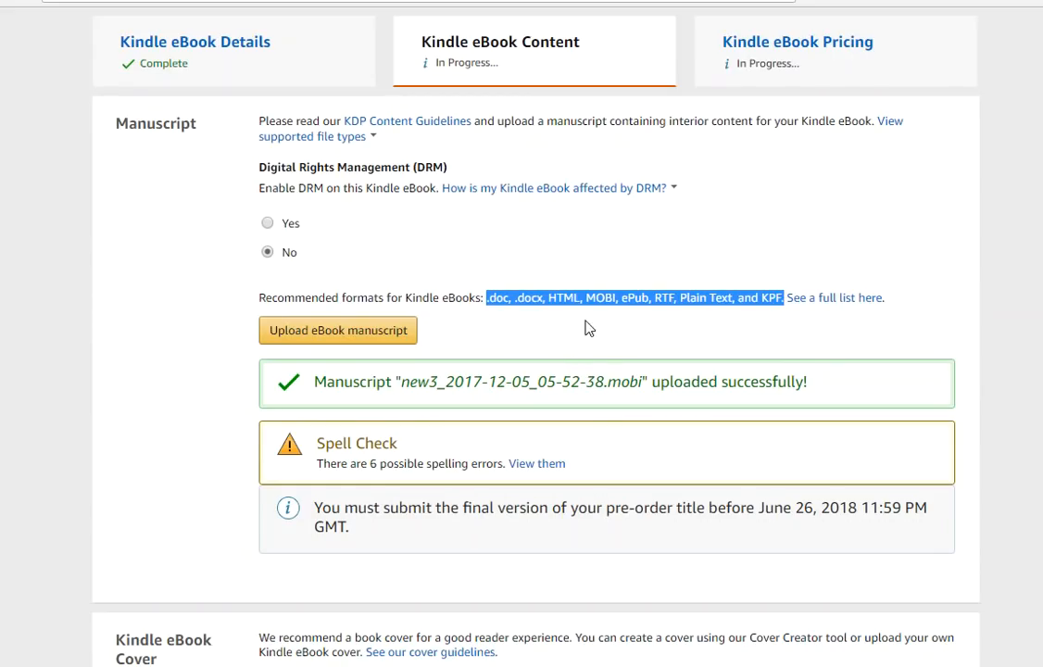
{"action": "left_click_drag", "start_coordinate": [585, 297], "coordinate": [616, 297]}
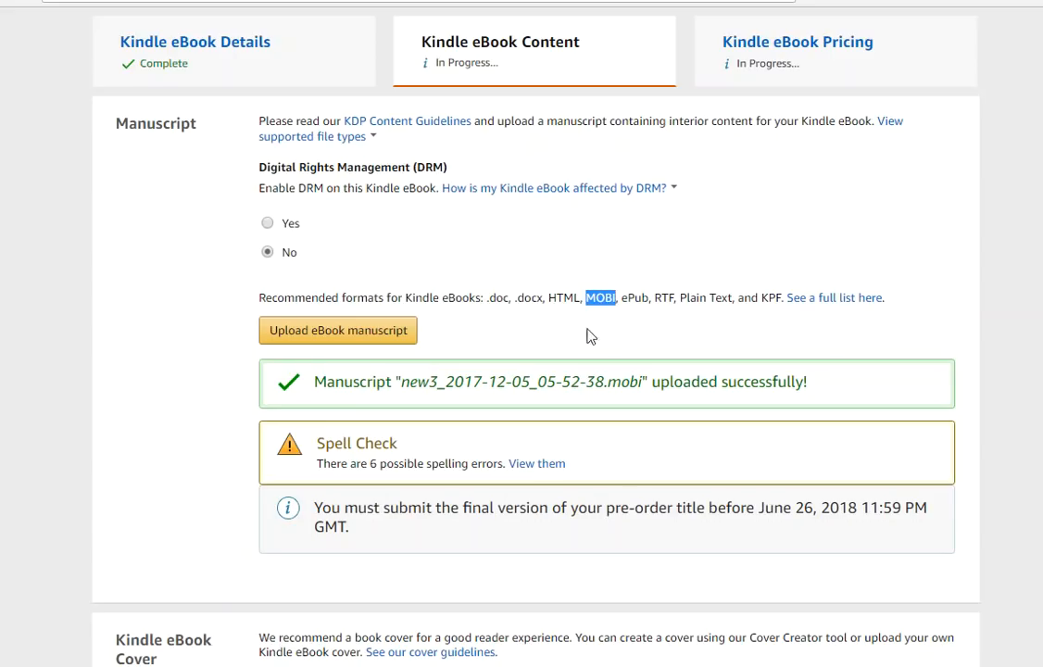
{"action": "left_click", "coordinate": [92, 2]}
{"action": "double_click", "coordinate": [634, 298]}
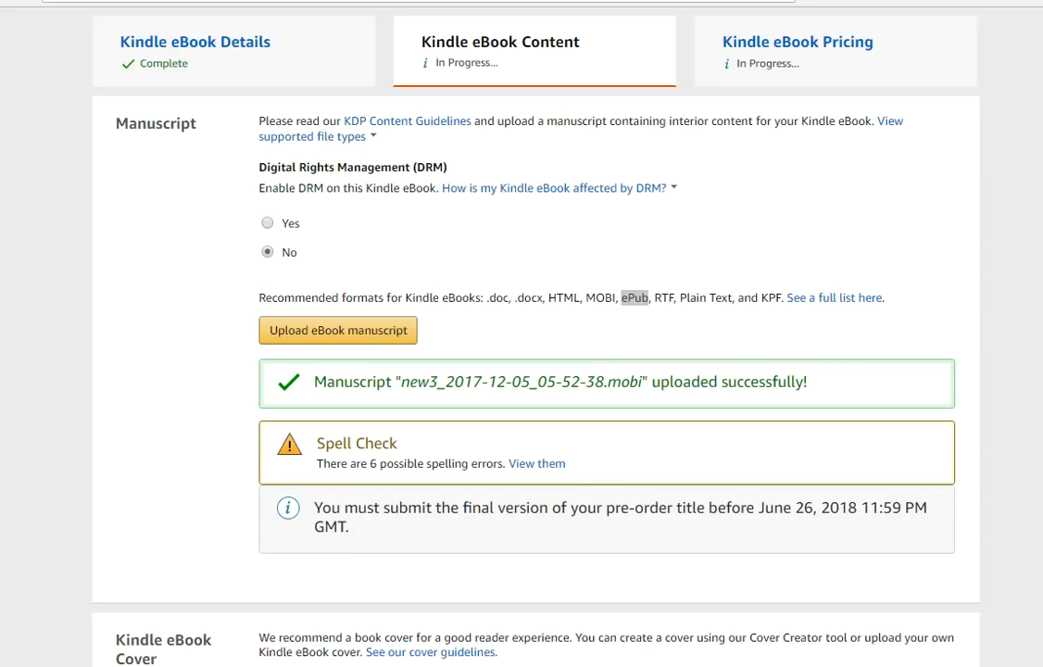
{"action": "left_click_drag", "start_coordinate": [586, 297], "coordinate": [618, 299]}
Examine the Kindle eBook Preview section and highlight its heading.
{"action": "scroll", "coordinate": [426, 349], "scroll_direction": "down", "scroll_amount": 5}
{"action": "scroll", "coordinate": [278, 333], "scroll_direction": "down", "scroll_amount": 5}
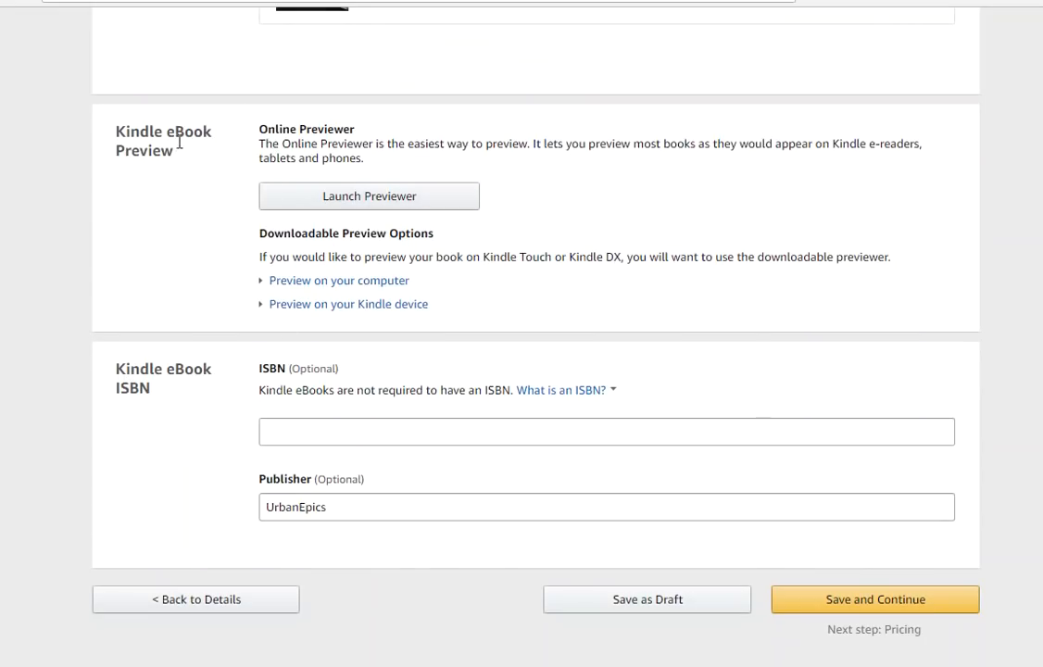
{"action": "left_click_drag", "start_coordinate": [120, 130], "coordinate": [174, 154]}
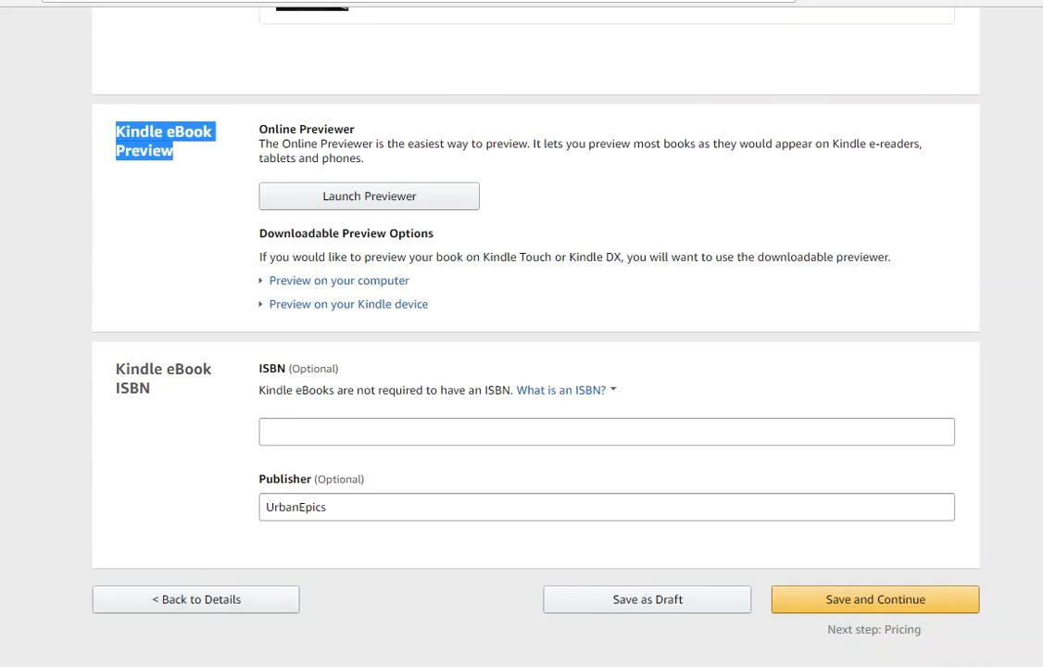
{"action": "left_click", "coordinate": [472, 257]}
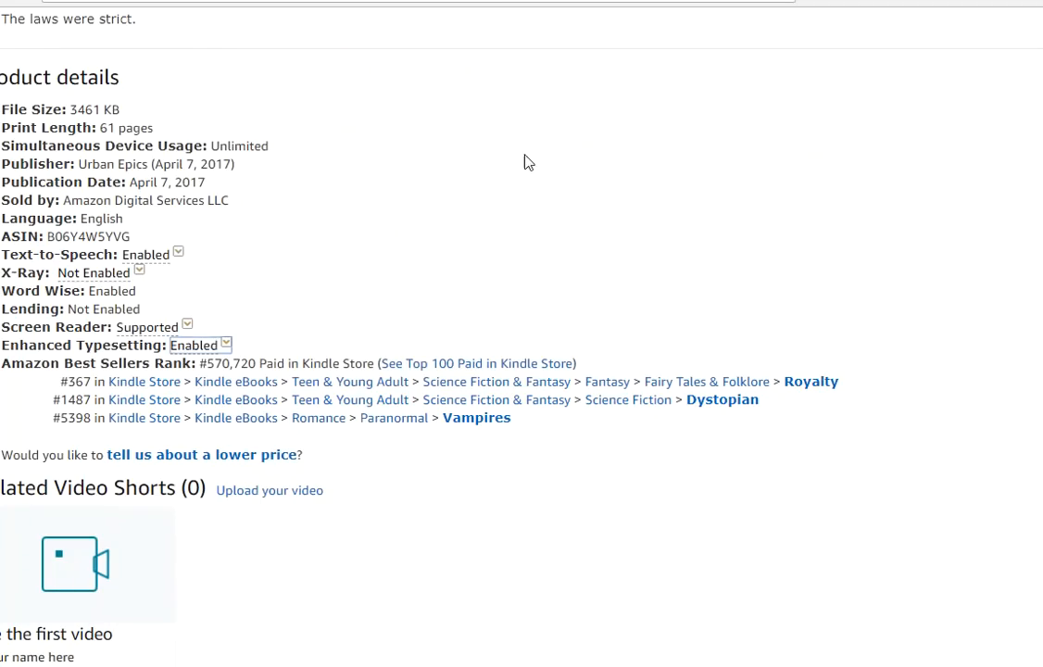
Open the Look Inside preview on the book's Amazon page and examine the title page, chapter opening and body text formatting.
{"action": "scroll", "coordinate": [466, 234], "scroll_direction": "up", "scroll_amount": 15}
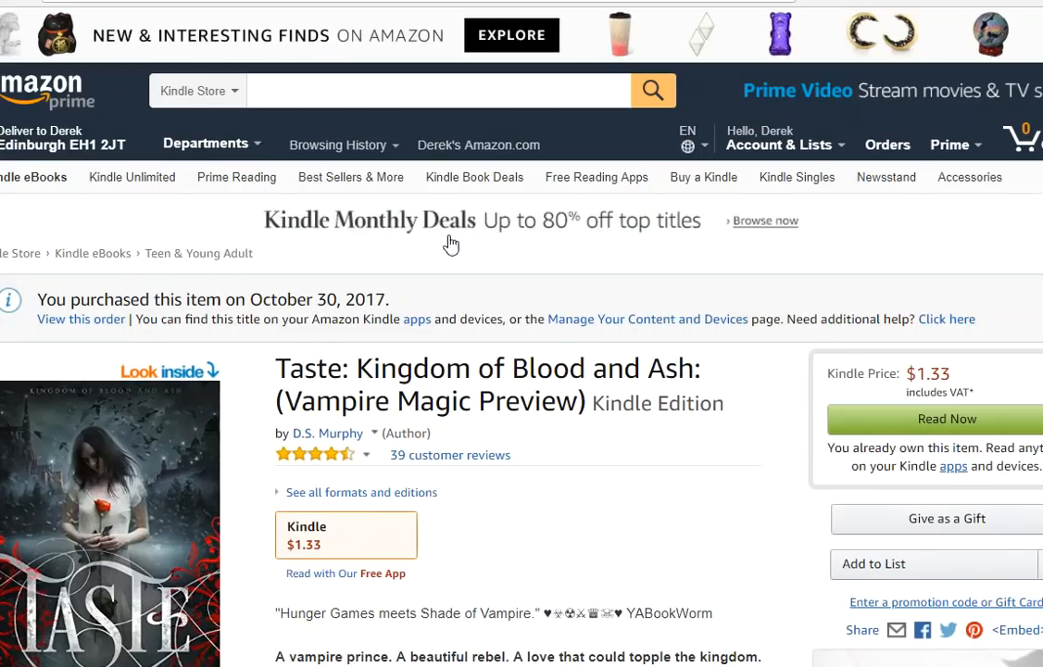
{"action": "left_click", "coordinate": [135, 521]}
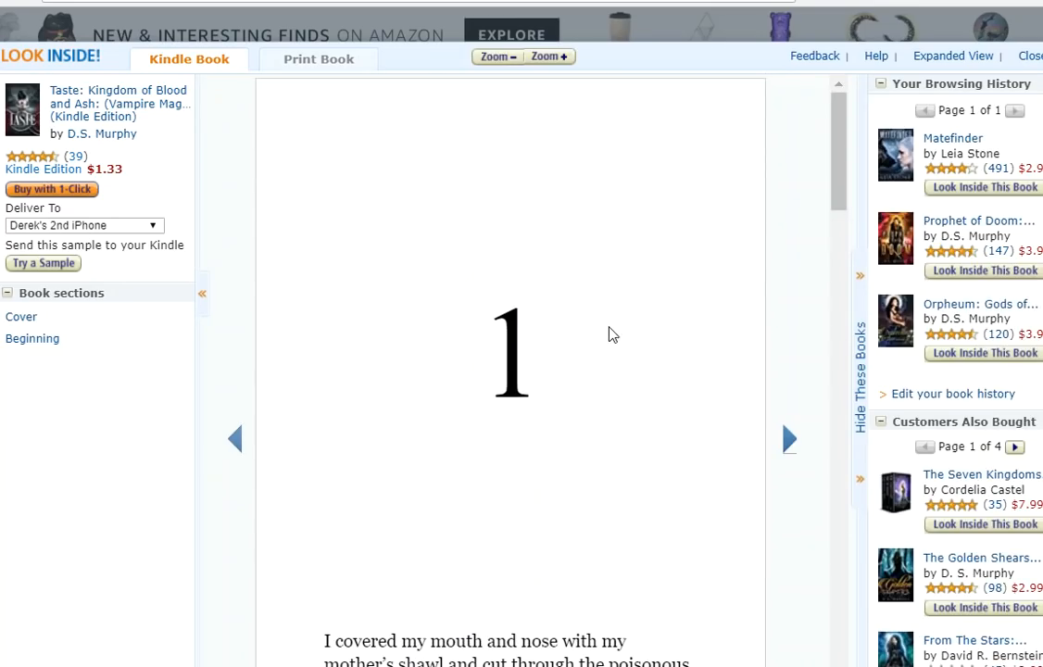
{"action": "scroll", "coordinate": [612, 331], "scroll_direction": "up", "scroll_amount": 6}
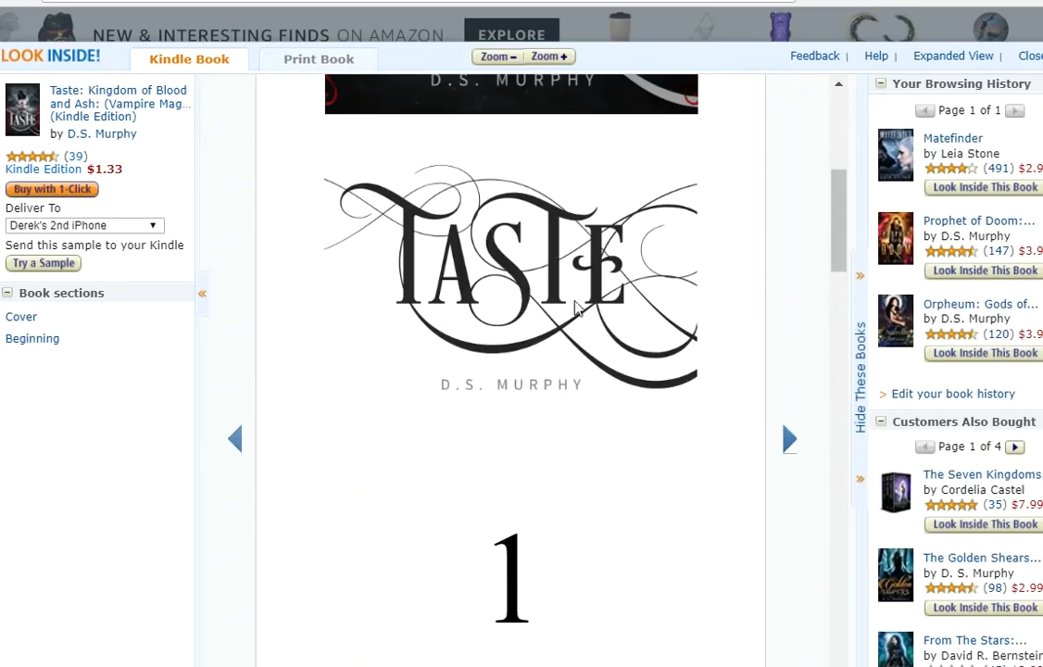
{"action": "scroll", "coordinate": [568, 294], "scroll_direction": "down", "scroll_amount": 4}
{"action": "scroll", "coordinate": [569, 298], "scroll_direction": "down", "scroll_amount": 6}
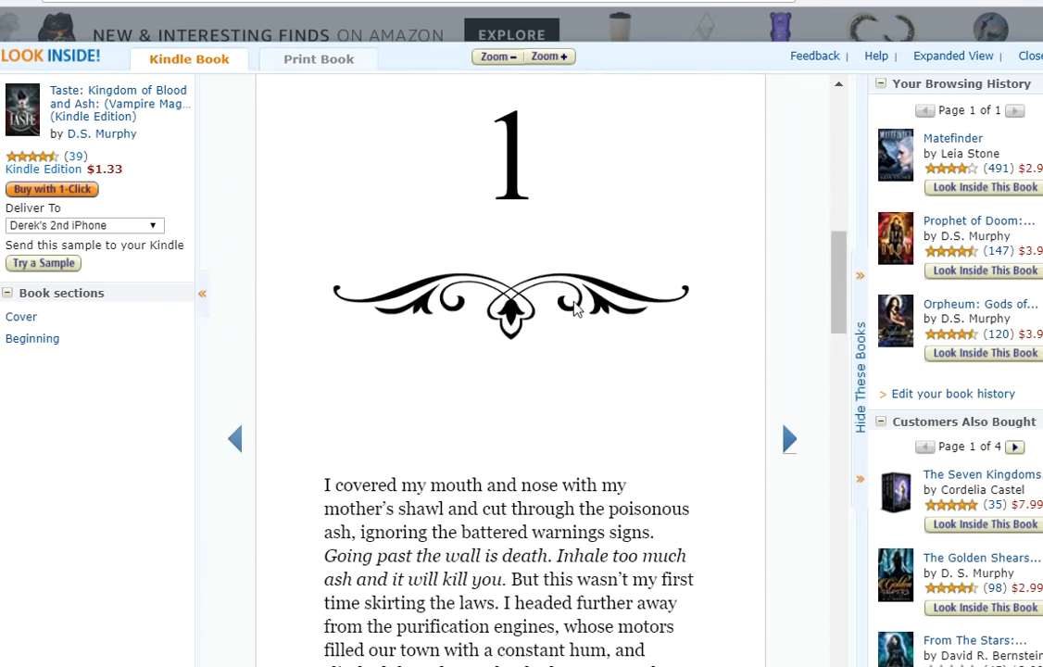
{"action": "scroll", "coordinate": [601, 393], "scroll_direction": "down", "scroll_amount": 15}
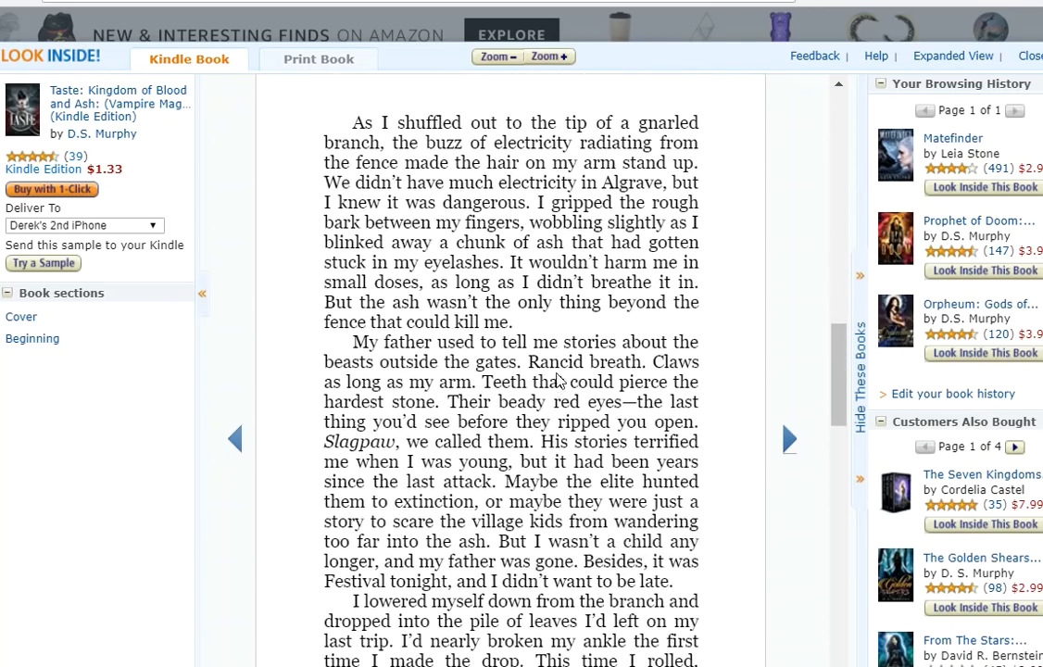
{"action": "scroll", "coordinate": [561, 384], "scroll_direction": "down", "scroll_amount": 10}
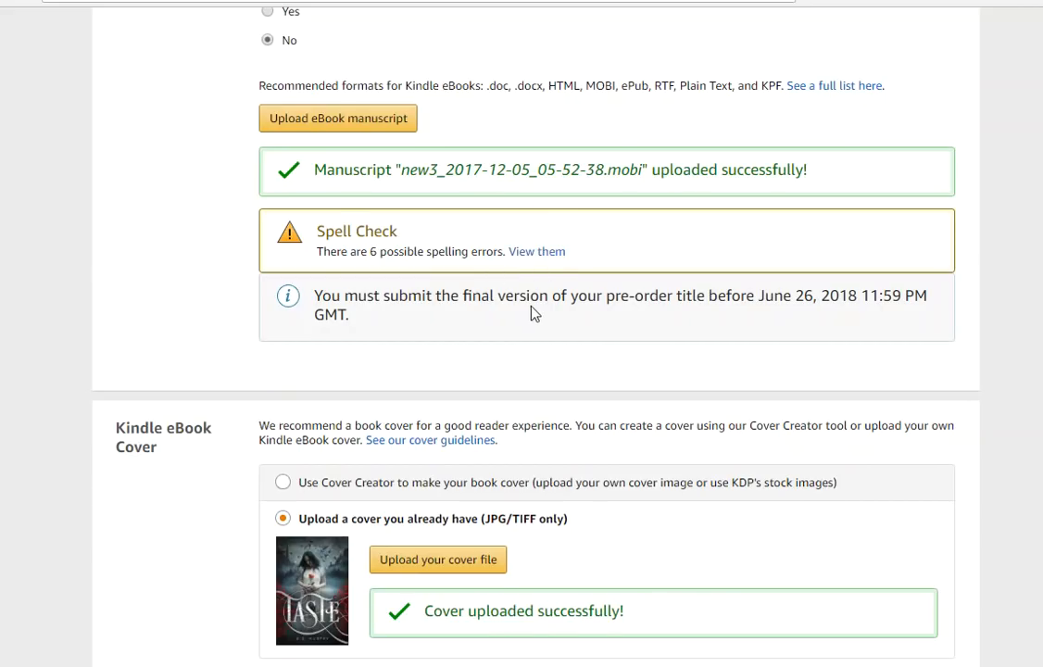
Return to the KDP content page, examine the optional ISBN and publisher fields, and highlight the Publisher label.
{"action": "scroll", "coordinate": [531, 309], "scroll_direction": "down", "scroll_amount": 3}
{"action": "scroll", "coordinate": [269, 379], "scroll_direction": "down", "scroll_amount": 6}
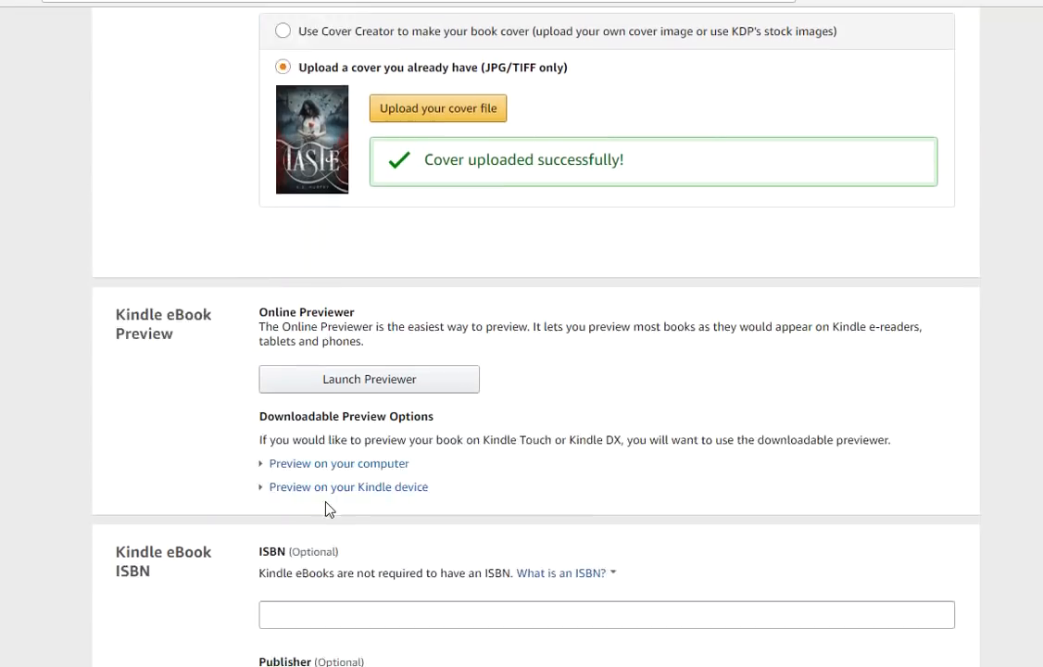
{"action": "left_click", "coordinate": [303, 433]}
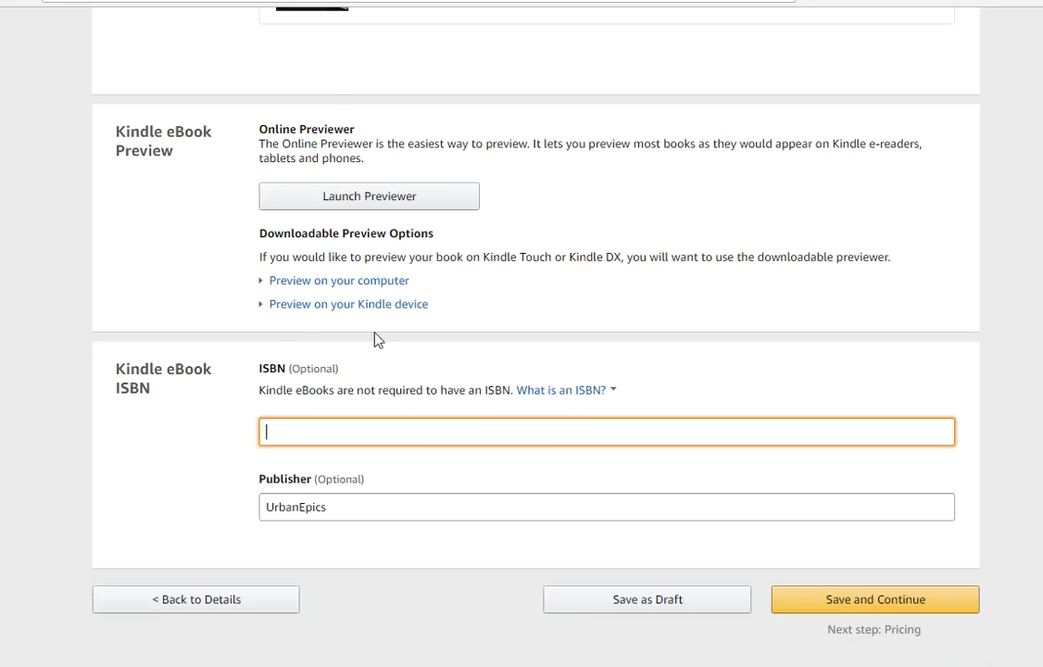
{"action": "left_click", "coordinate": [382, 507]}
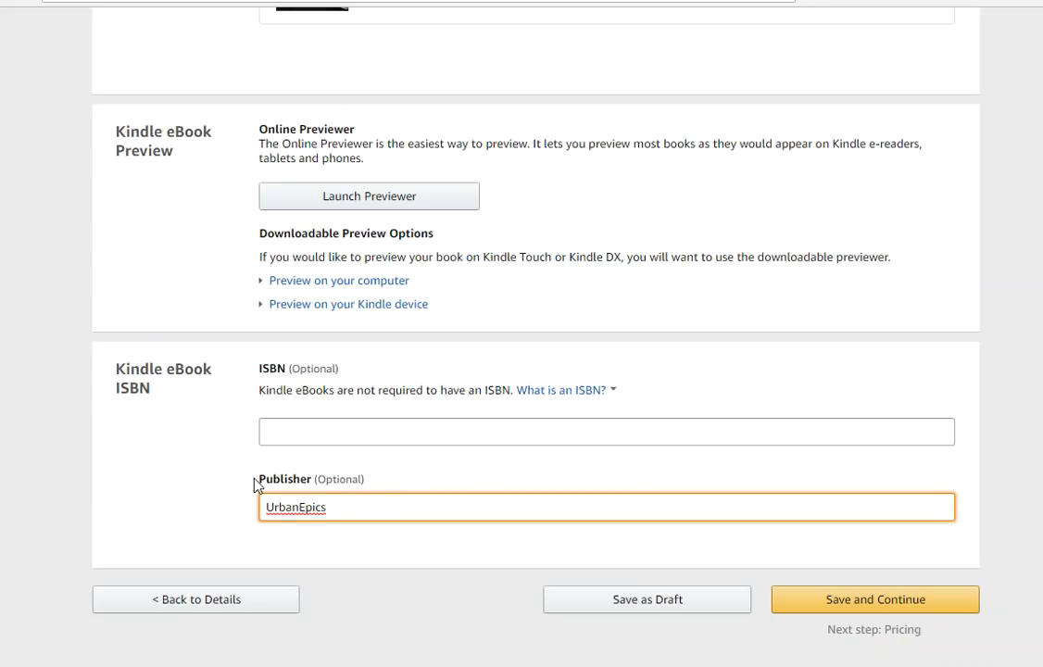
{"action": "left_click_drag", "start_coordinate": [257, 486], "coordinate": [368, 479]}
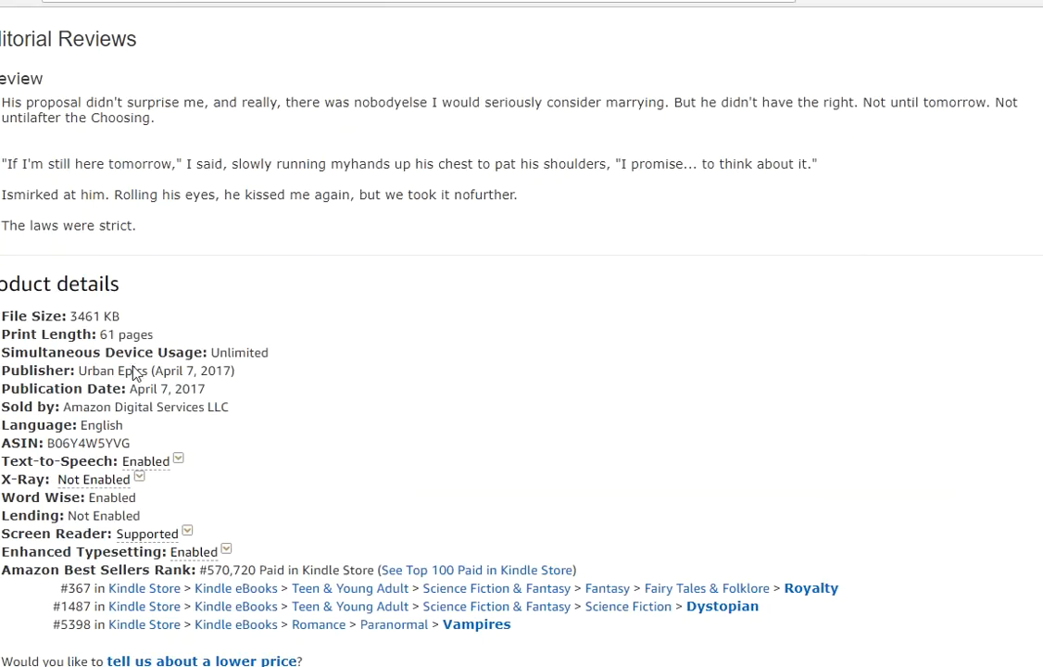
Highlight the publisher name Urban Epics in the product details on the book's Amazon page.
{"action": "left_click_drag", "start_coordinate": [147, 371], "coordinate": [82, 373]}
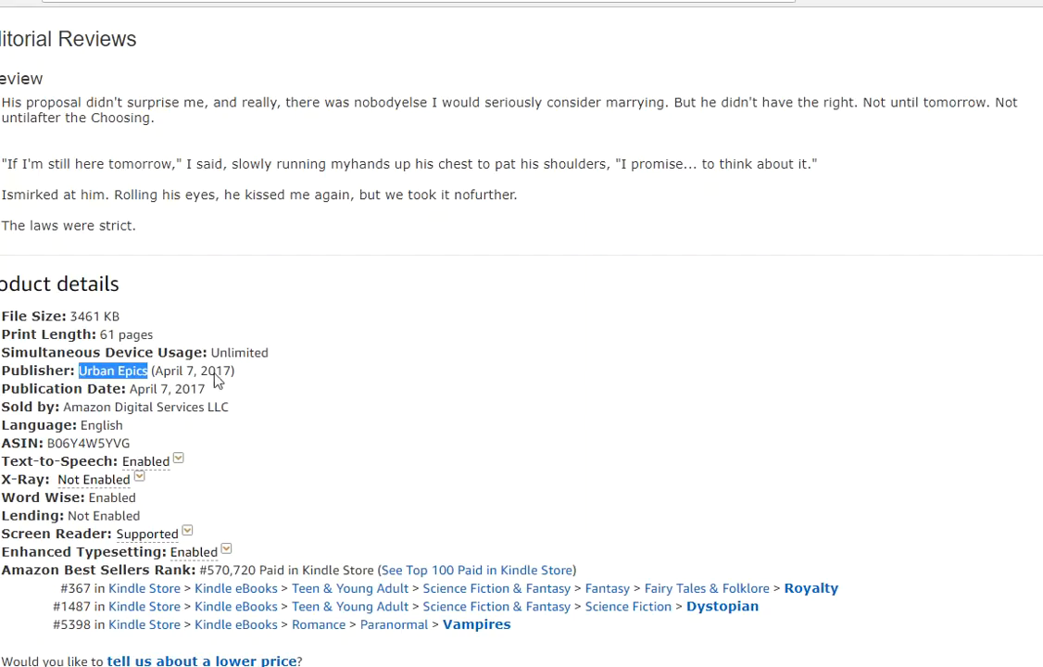
{"action": "left_click", "coordinate": [79, 374]}
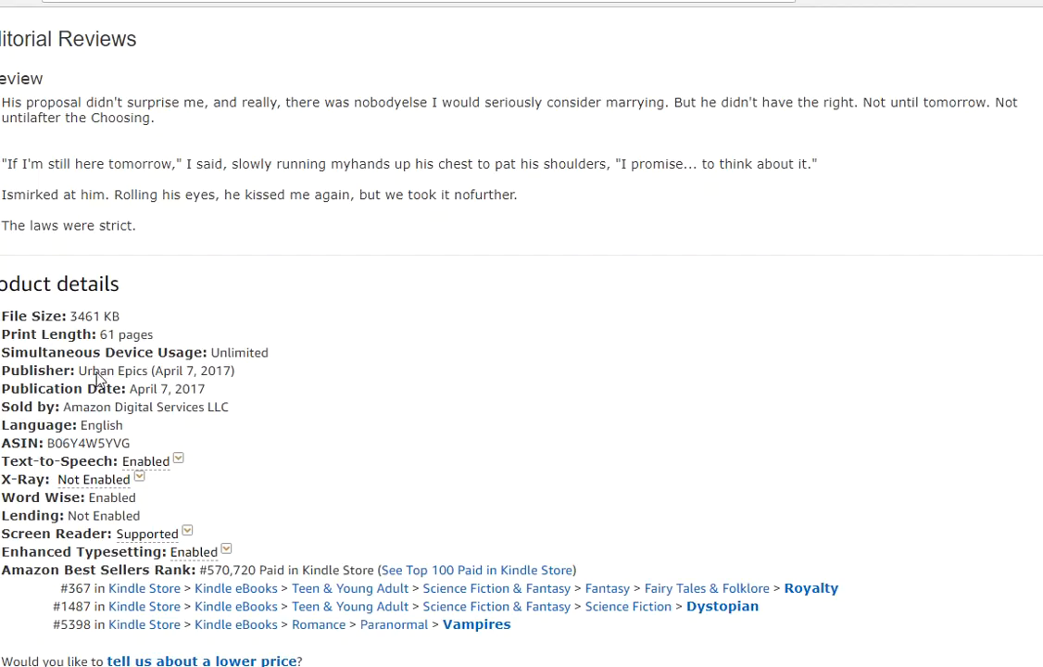
{"action": "left_click_drag", "start_coordinate": [147, 371], "coordinate": [80, 371]}
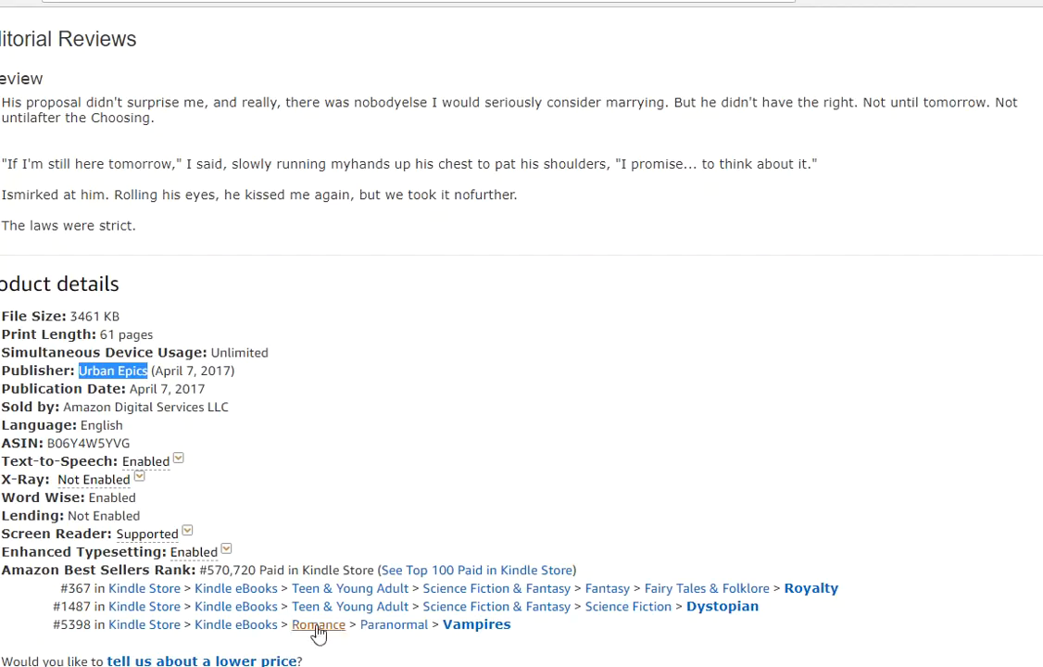
Return to the KDP content page and save it to continue to Kindle eBook Pricing.
{"action": "left_click", "coordinate": [278, 1]}
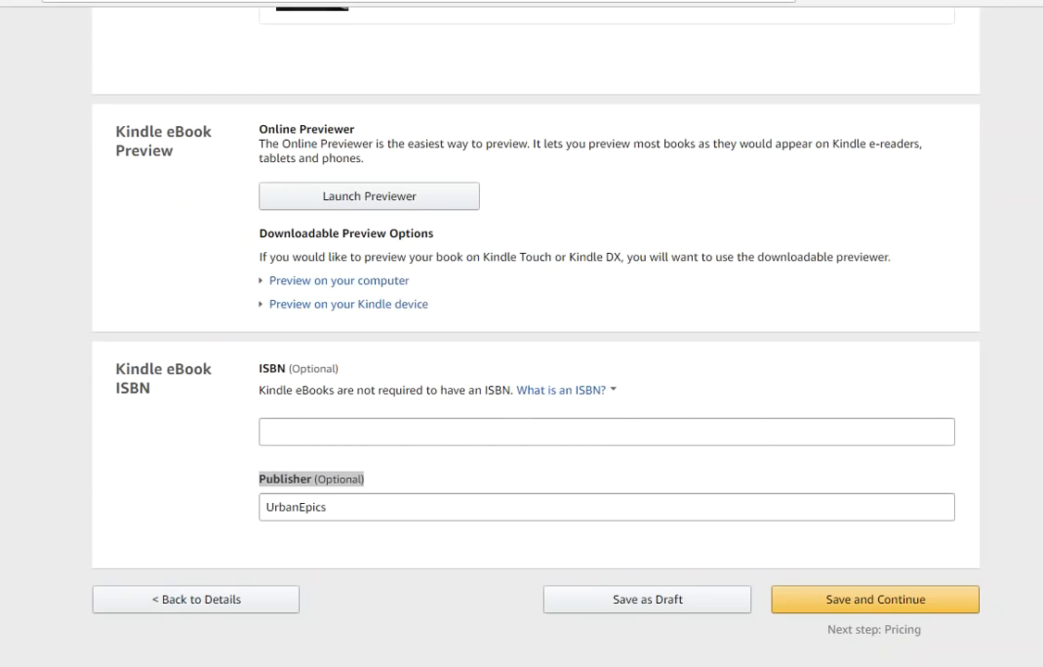
{"action": "left_click", "coordinate": [847, 604]}
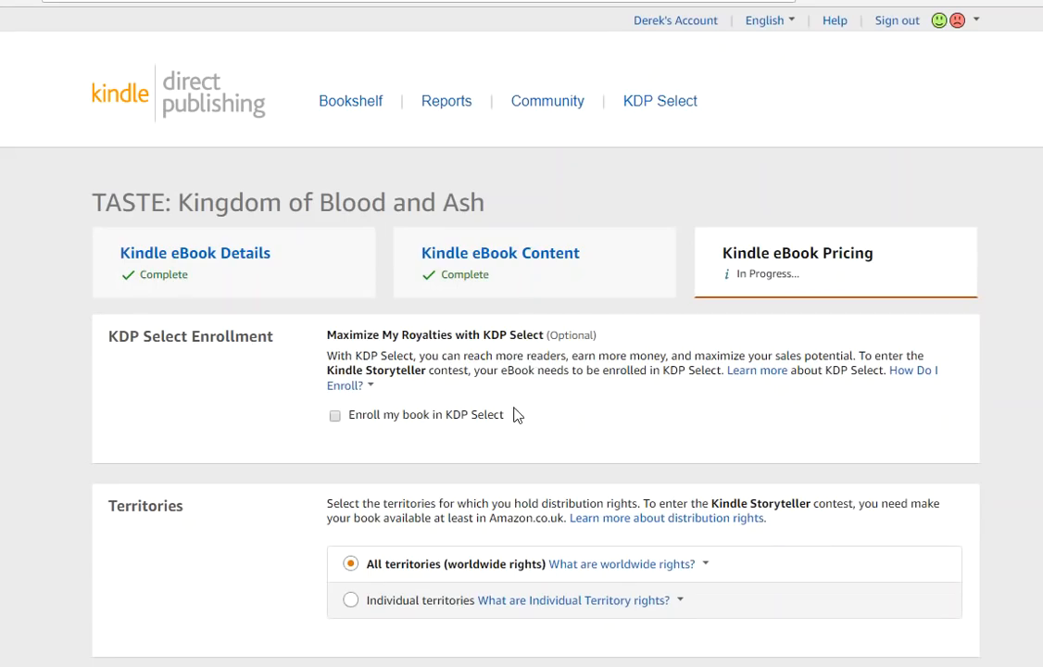
View the KDP Select enrollment help, and switch the book's KDP Select enrollment on and back off.
{"action": "left_click", "coordinate": [347, 386]}
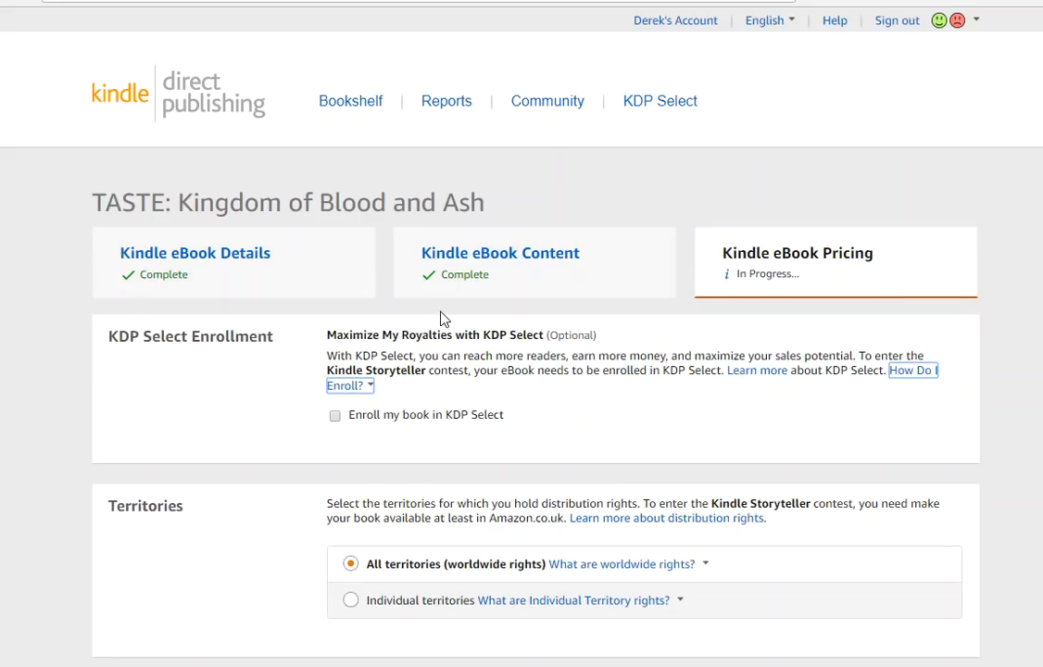
{"action": "left_click", "coordinate": [335, 419]}
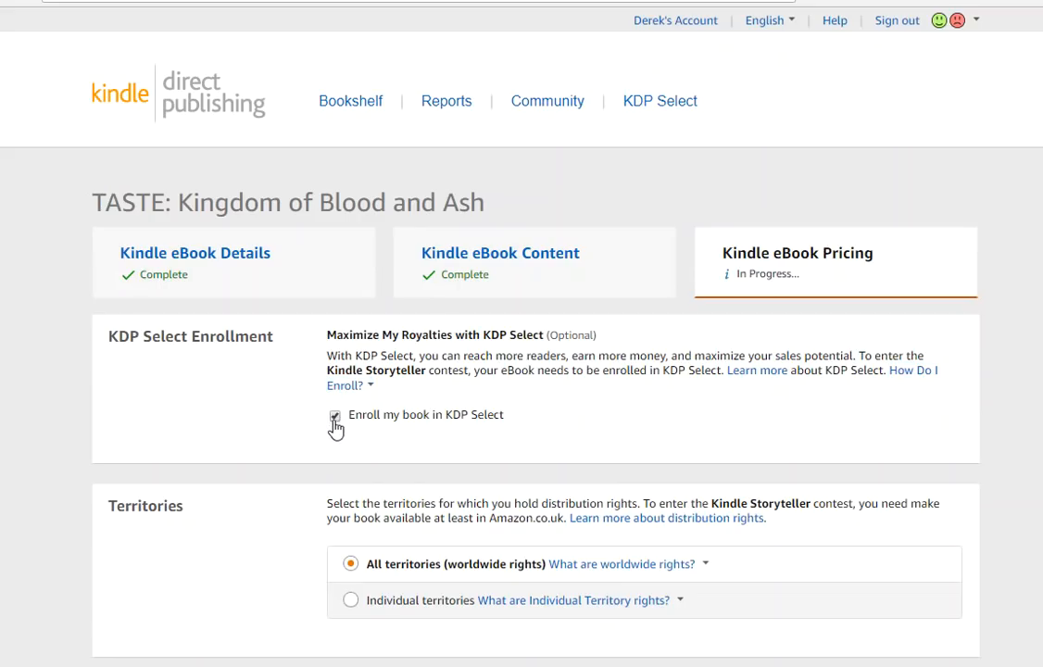
{"action": "left_click", "coordinate": [335, 419]}
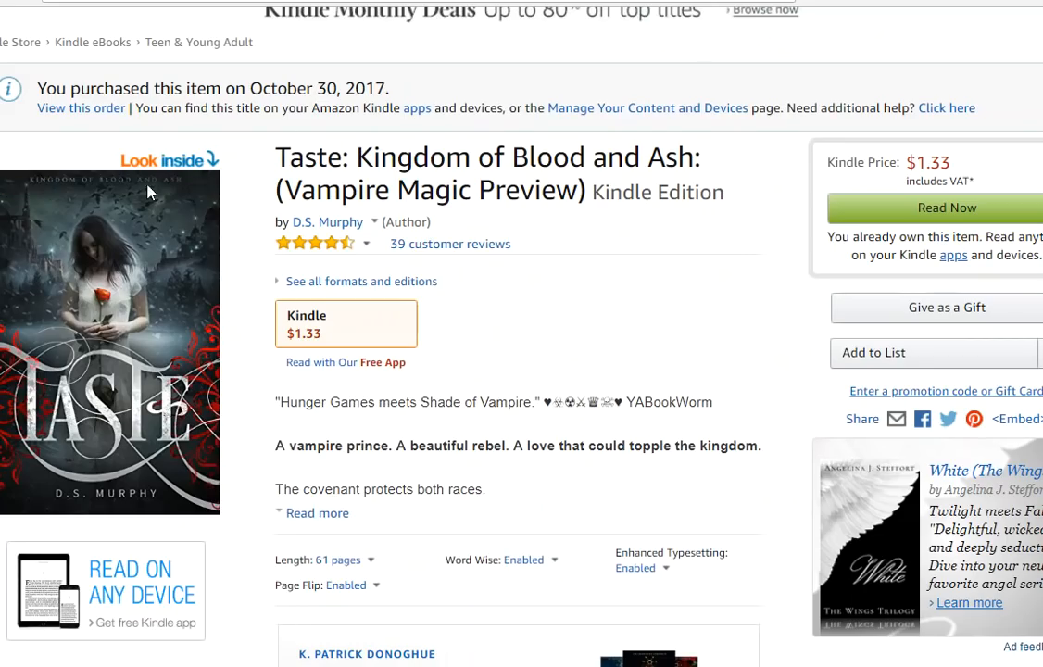
Read the customer reviews on the book's Amazon page and highlight the review title "Vampires and alternative future".
{"action": "scroll", "coordinate": [380, 423], "scroll_direction": "down", "scroll_amount": 15}
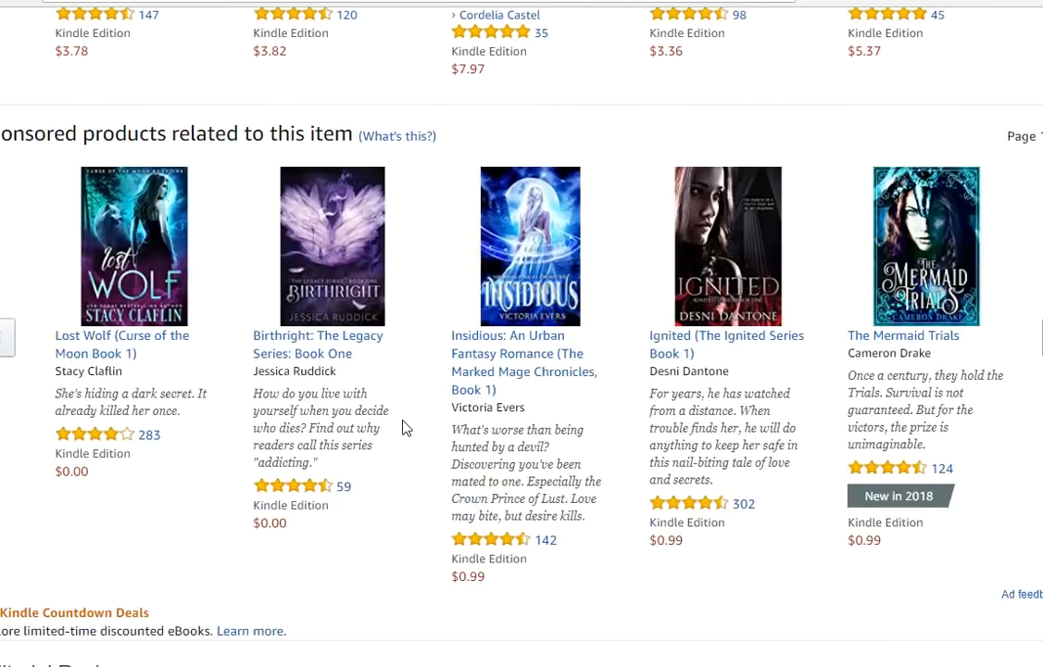
{"action": "scroll", "coordinate": [401, 425], "scroll_direction": "down", "scroll_amount": 20}
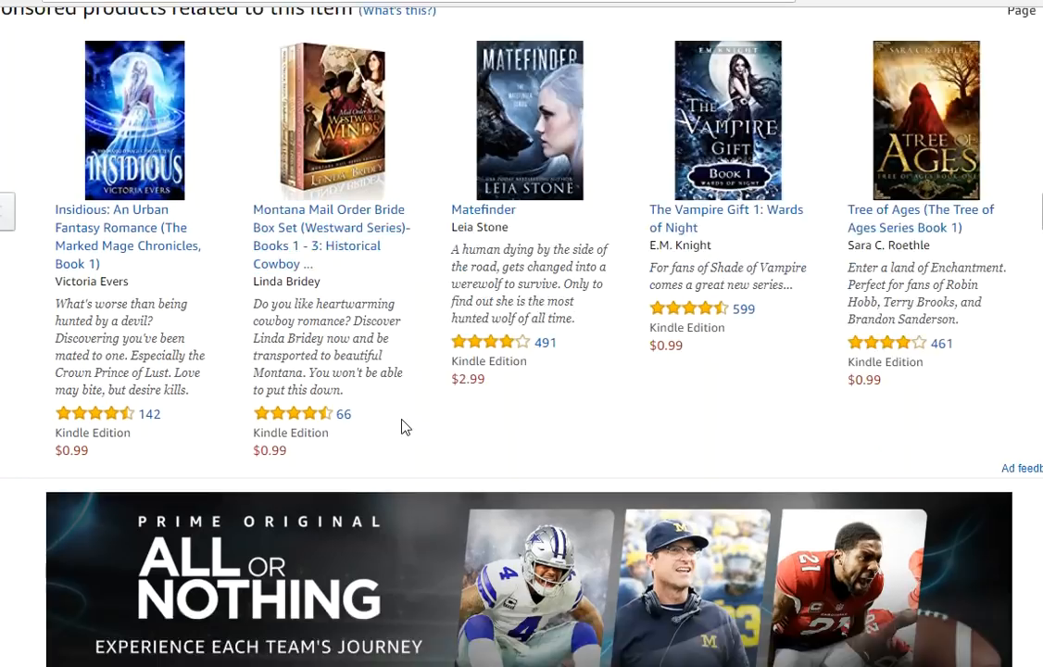
{"action": "scroll", "coordinate": [398, 429], "scroll_direction": "down", "scroll_amount": 5}
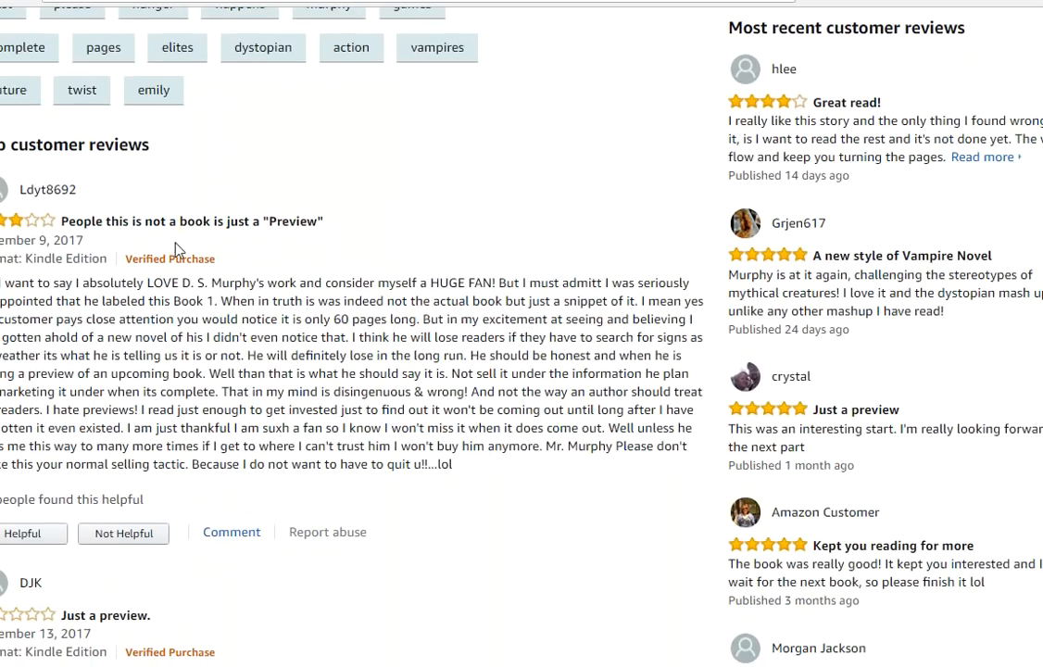
{"action": "scroll", "coordinate": [183, 264], "scroll_direction": "down", "scroll_amount": 5}
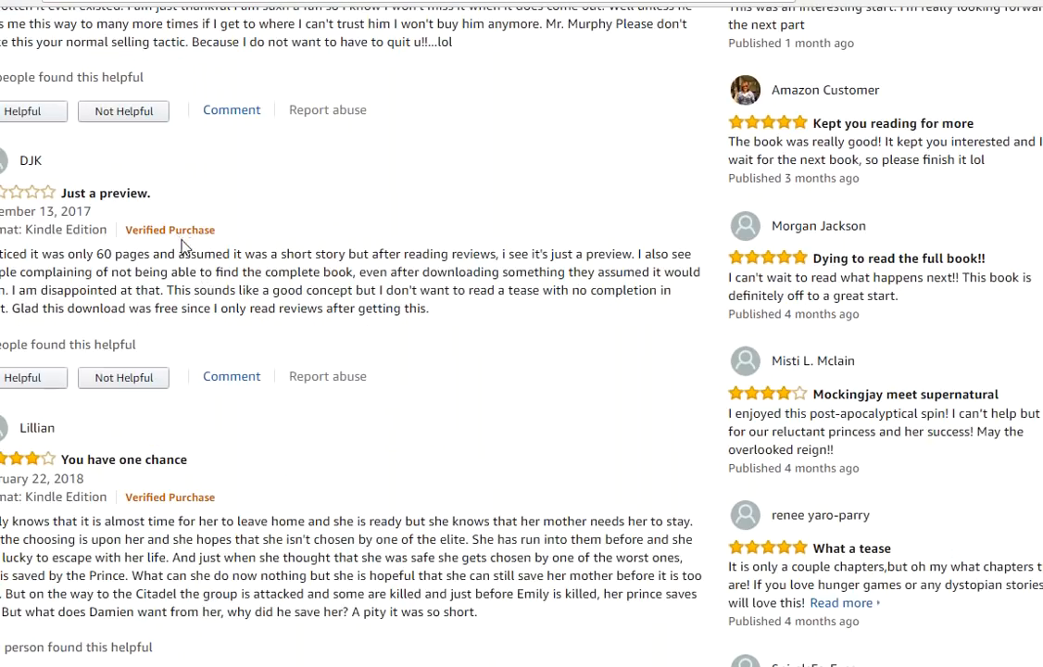
{"action": "scroll", "coordinate": [183, 246], "scroll_direction": "up", "scroll_amount": 5}
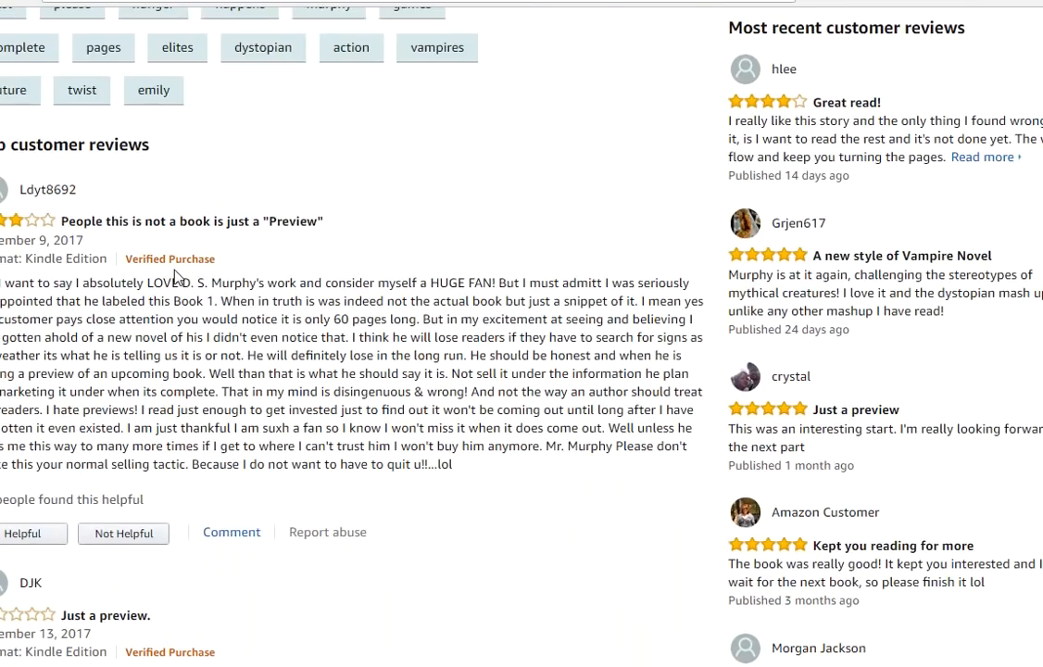
{"action": "scroll", "coordinate": [176, 278], "scroll_direction": "down", "scroll_amount": 8}
{"action": "scroll", "coordinate": [246, 191], "scroll_direction": "up", "scroll_amount": 2}
{"action": "scroll", "coordinate": [272, 223], "scroll_direction": "down", "scroll_amount": 2}
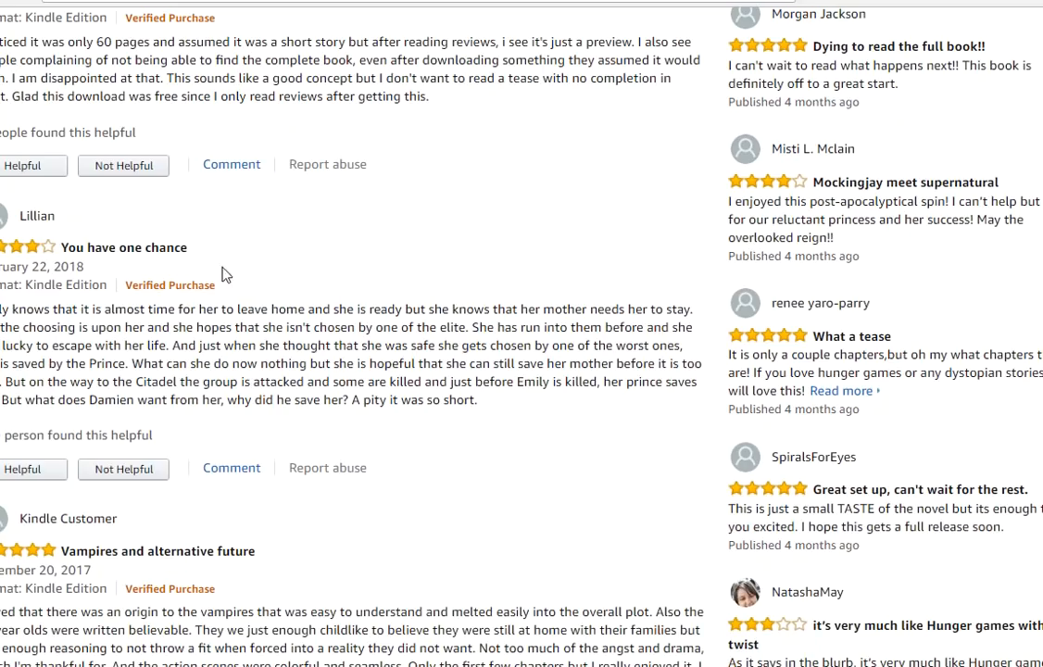
{"action": "scroll", "coordinate": [207, 324], "scroll_direction": "down", "scroll_amount": 2}
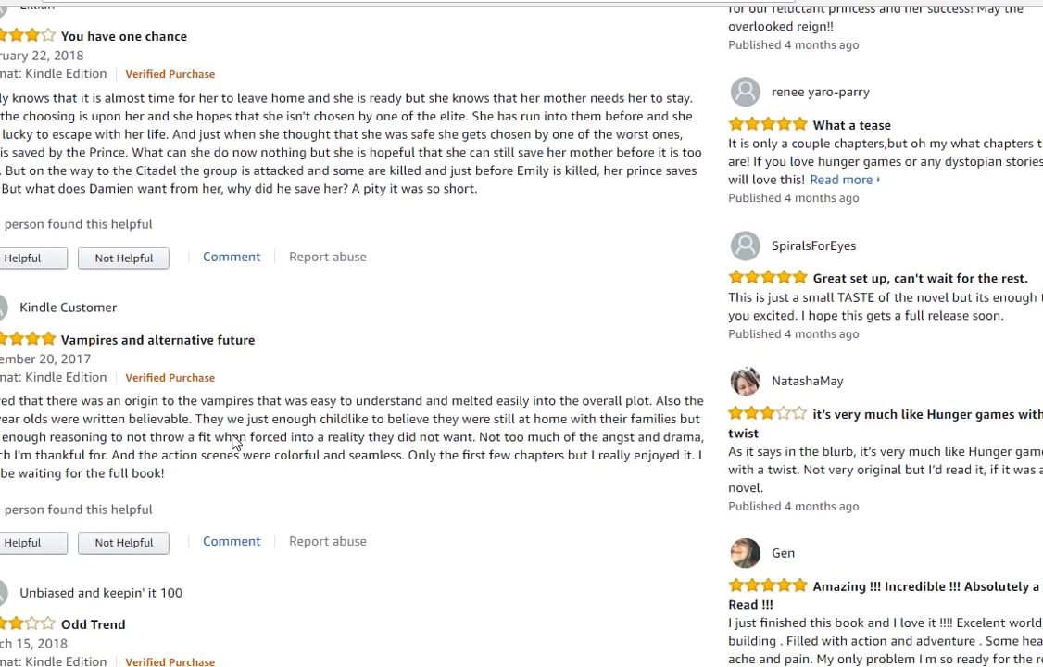
{"action": "left_click_drag", "start_coordinate": [252, 339], "coordinate": [65, 349]}
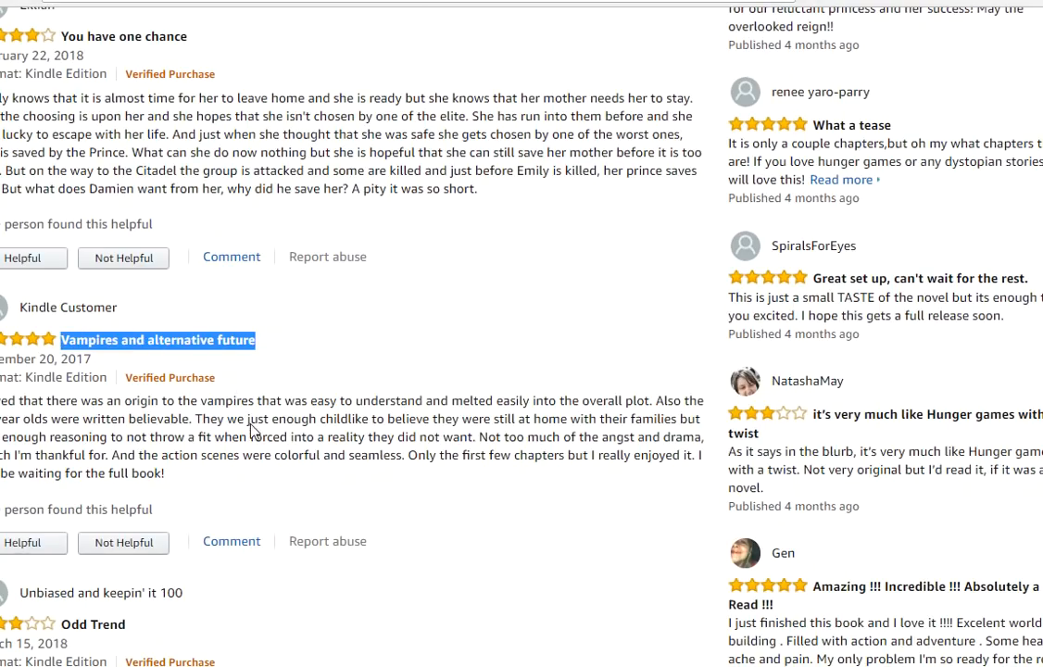
Read through the top and most recent customer reviews on the book's Amazon page and return to the KDP pricing page.
{"action": "scroll", "coordinate": [242, 431], "scroll_direction": "down", "scroll_amount": 5}
{"action": "scroll", "coordinate": [271, 470], "scroll_direction": "down", "scroll_amount": 7}
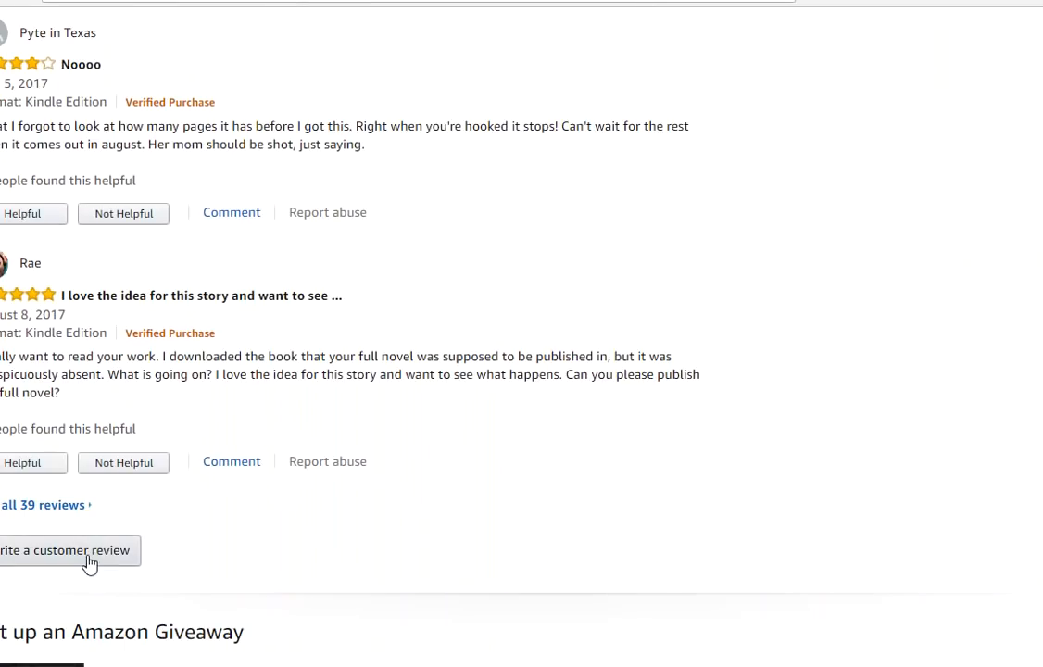
{"action": "scroll", "coordinate": [521, 333], "scroll_direction": "up", "scroll_amount": 14}
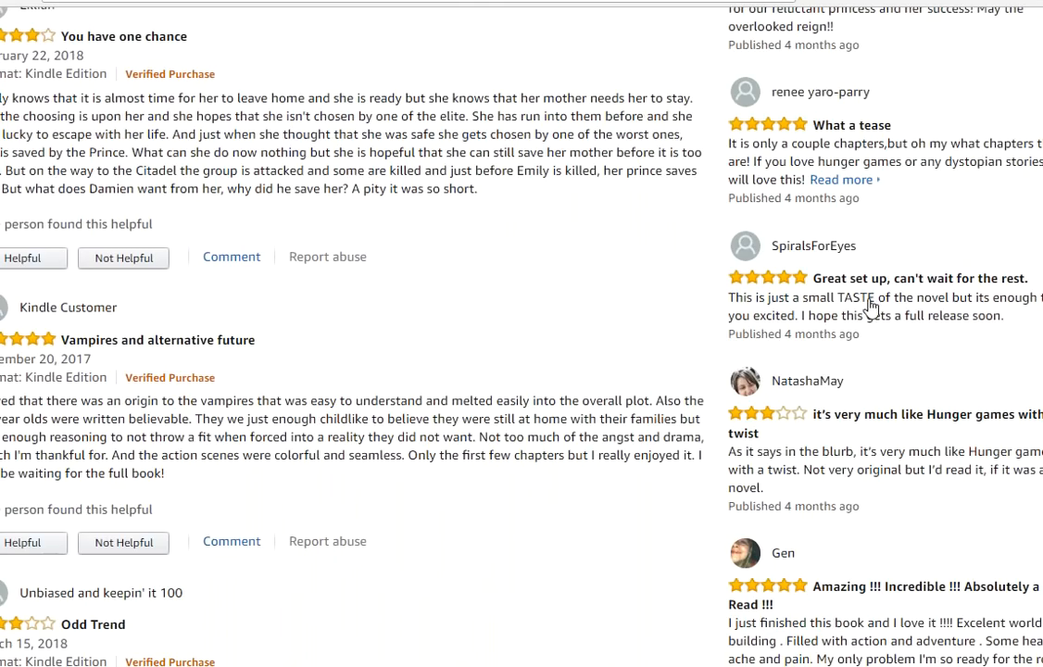
{"action": "scroll", "coordinate": [954, 232], "scroll_direction": "up", "scroll_amount": 3}
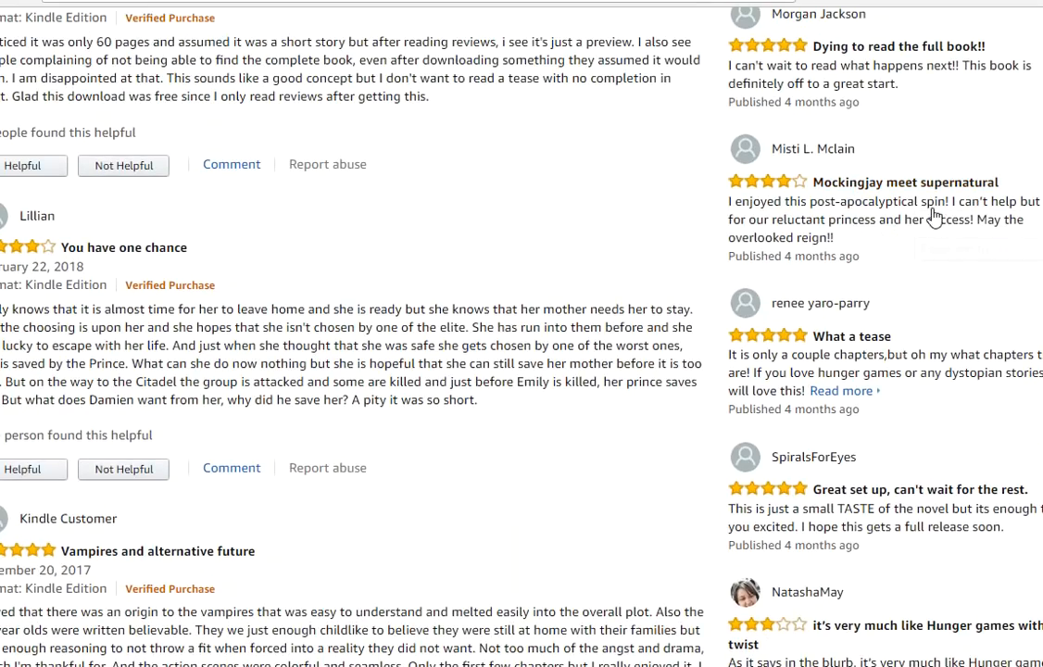
{"action": "scroll", "coordinate": [935, 314], "scroll_direction": "down", "scroll_amount": 6}
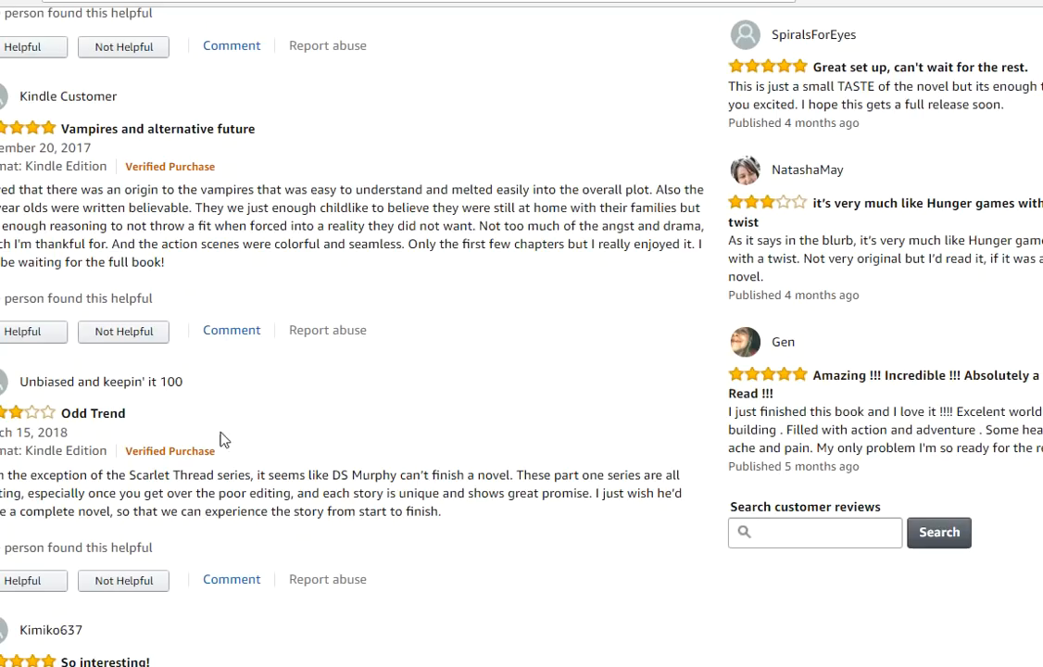
{"action": "scroll", "coordinate": [165, 470], "scroll_direction": "up", "scroll_amount": 10}
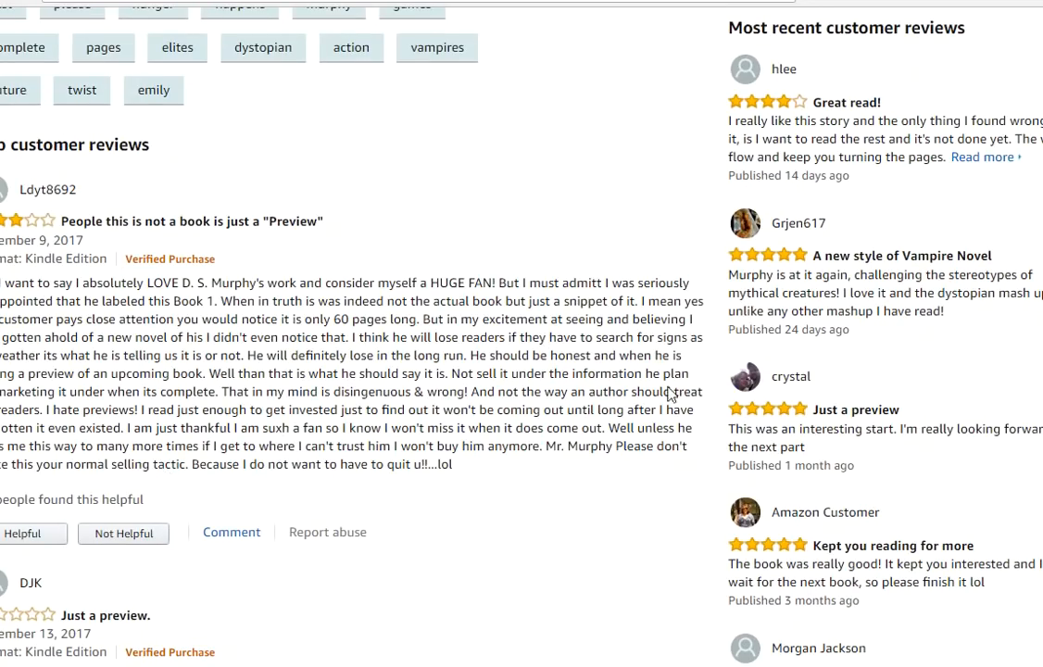
{"action": "scroll", "coordinate": [482, 356], "scroll_direction": "up", "scroll_amount": 20}
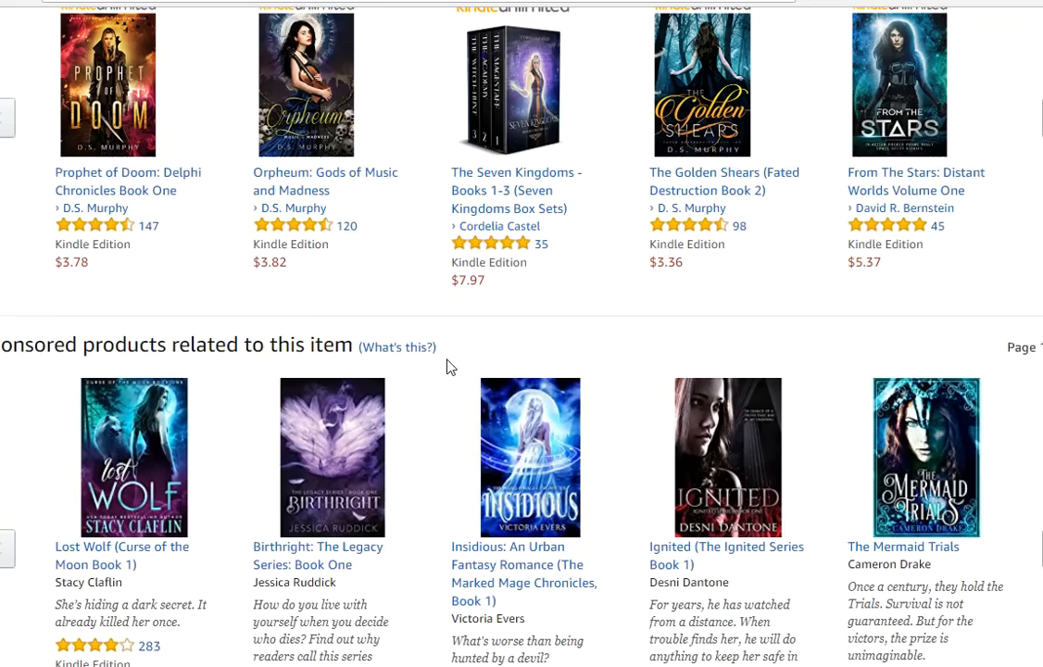
{"action": "scroll", "coordinate": [409, 625], "scroll_direction": "down", "scroll_amount": 20}
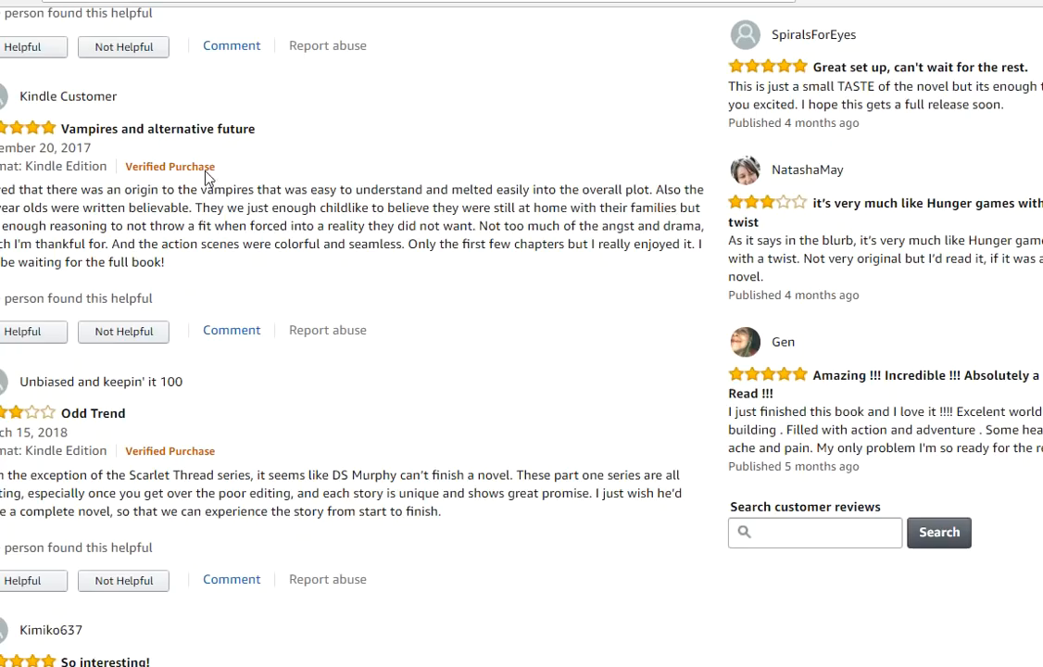
{"action": "scroll", "coordinate": [371, 268], "scroll_direction": "down", "scroll_amount": 7}
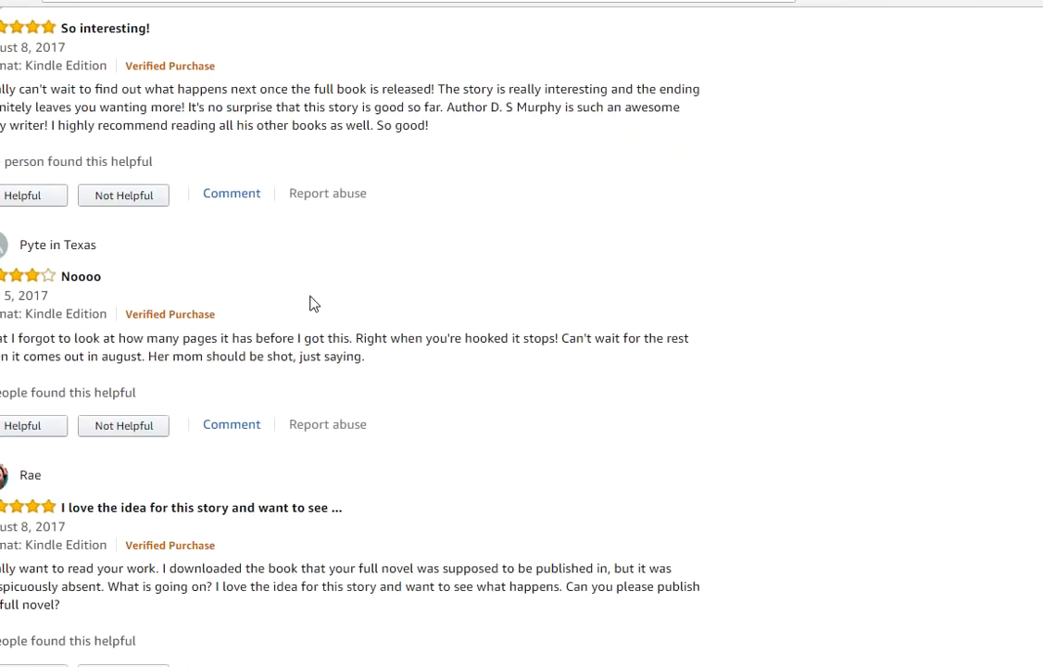
{"action": "scroll", "coordinate": [294, 347], "scroll_direction": "down", "scroll_amount": 4}
{"action": "scroll", "coordinate": [212, 384], "scroll_direction": "up", "scroll_amount": 7}
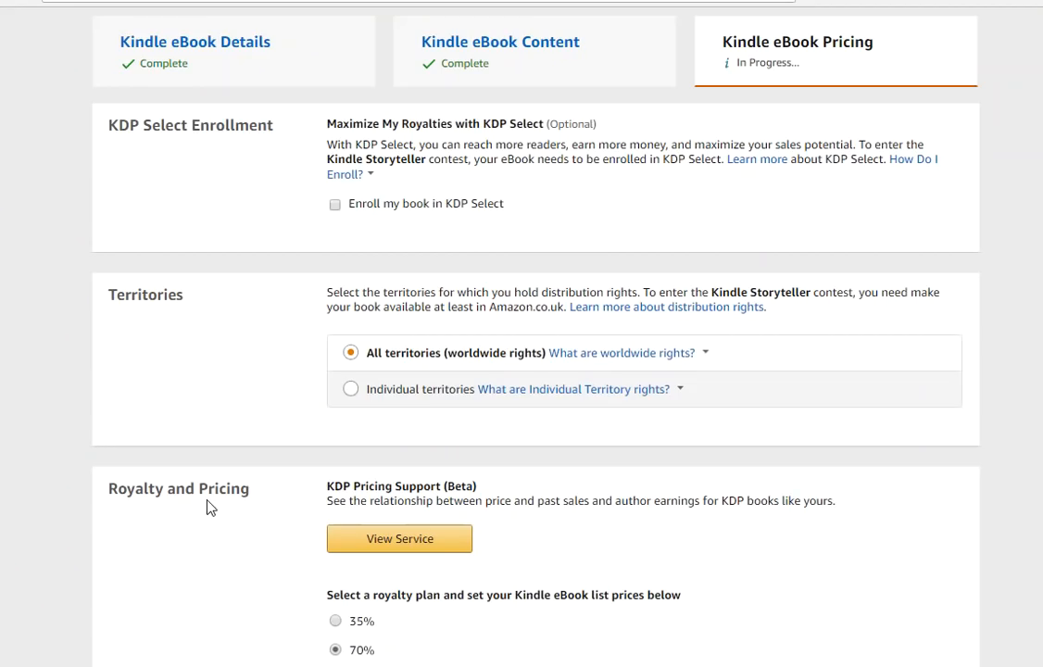
{"action": "scroll", "coordinate": [249, 433], "scroll_direction": "up", "scroll_amount": 3}
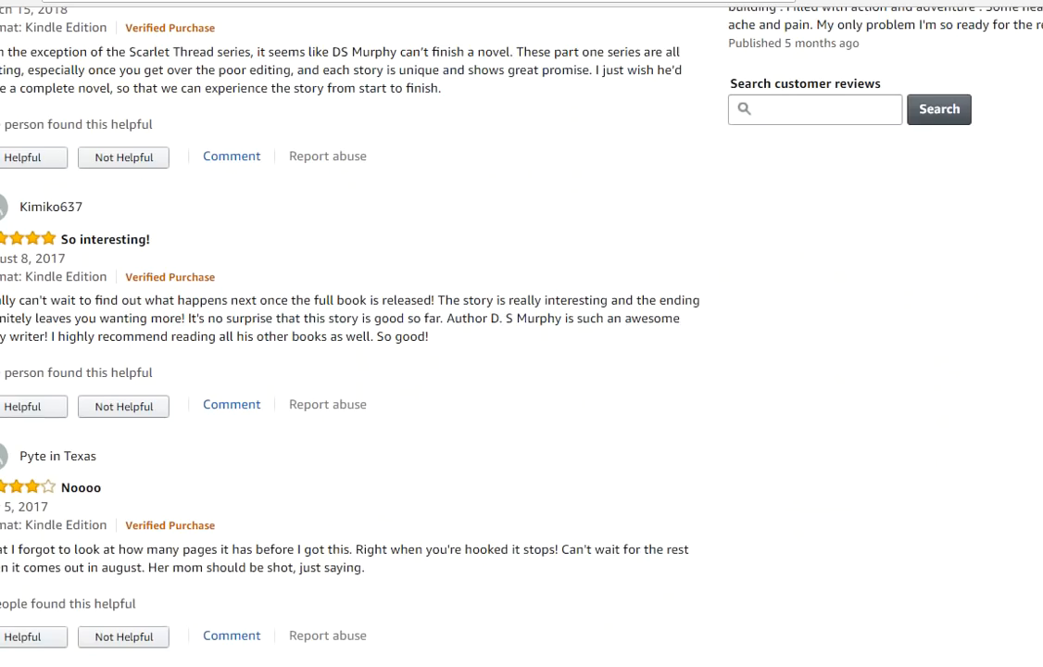
Open the Amazon review page for Taste: Kingdom of Blood and Ash from its product page and choose a five-star rating.
{"action": "scroll", "coordinate": [600, 163], "scroll_direction": "up", "scroll_amount": 20}
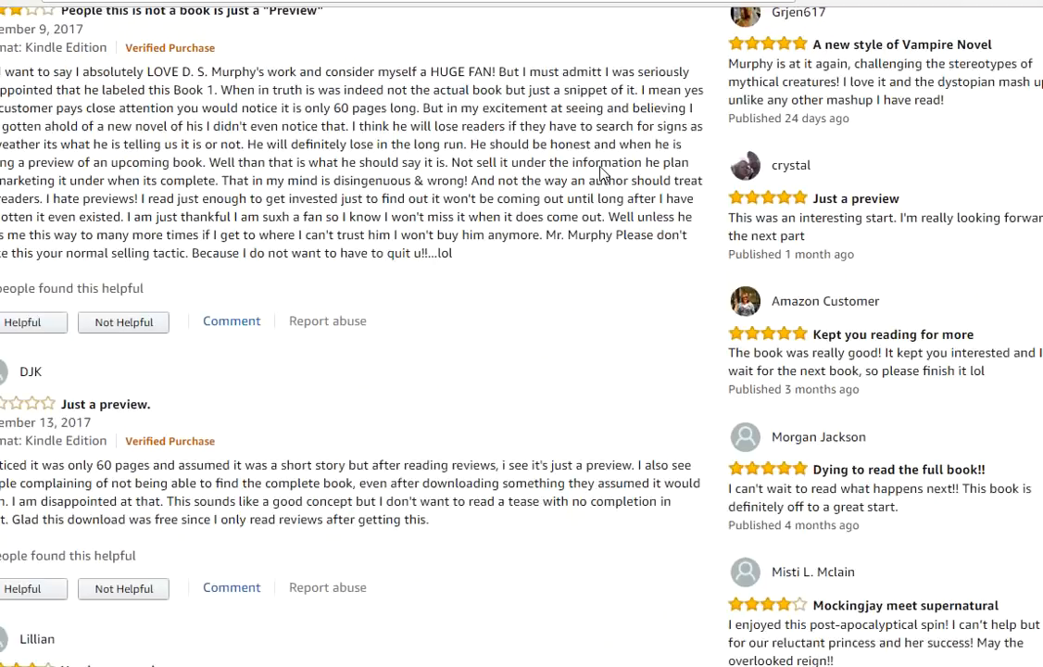
{"action": "scroll", "coordinate": [421, 456], "scroll_direction": "up", "scroll_amount": 15}
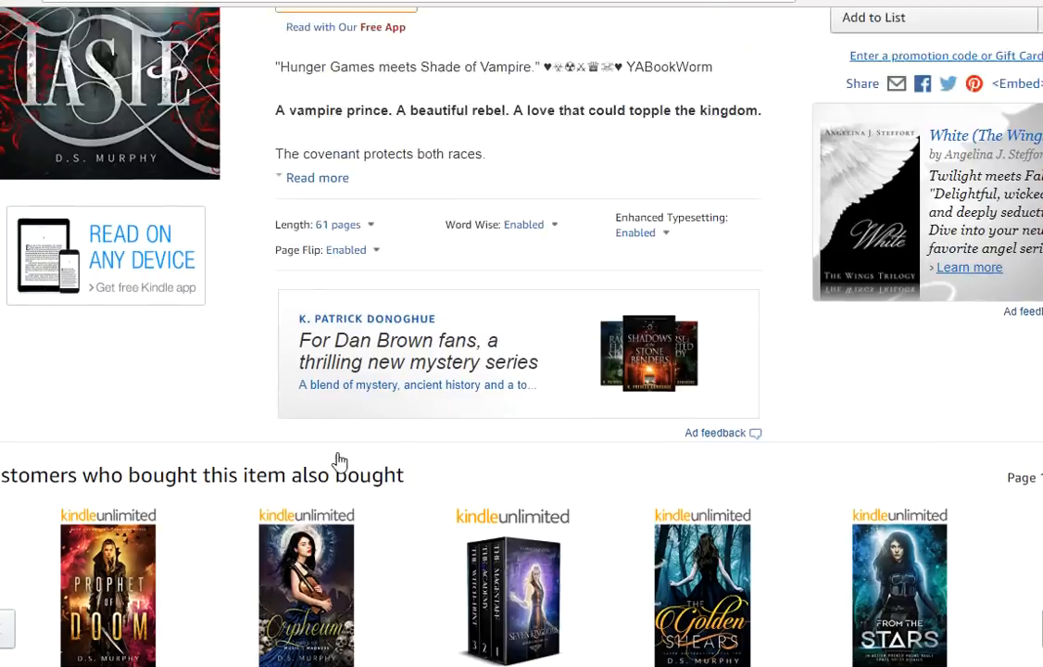
{"action": "scroll", "coordinate": [340, 449], "scroll_direction": "down", "scroll_amount": 2}
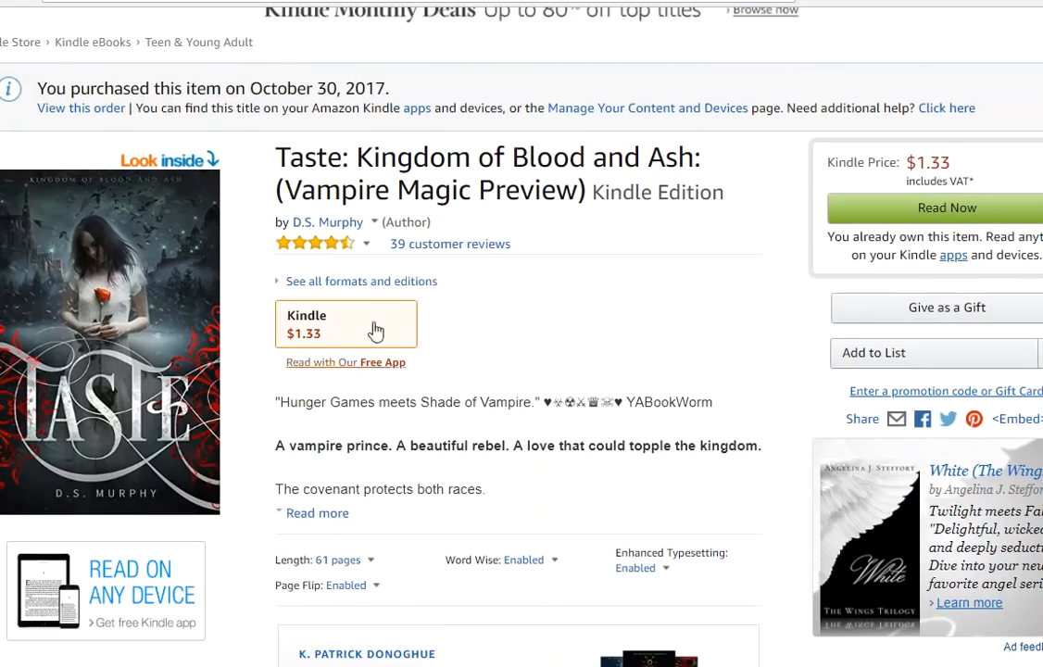
{"action": "left_click", "coordinate": [412, 245]}
{"action": "scroll", "coordinate": [419, 268], "scroll_direction": "up", "scroll_amount": 6}
{"action": "scroll", "coordinate": [411, 279], "scroll_direction": "down", "scroll_amount": 6}
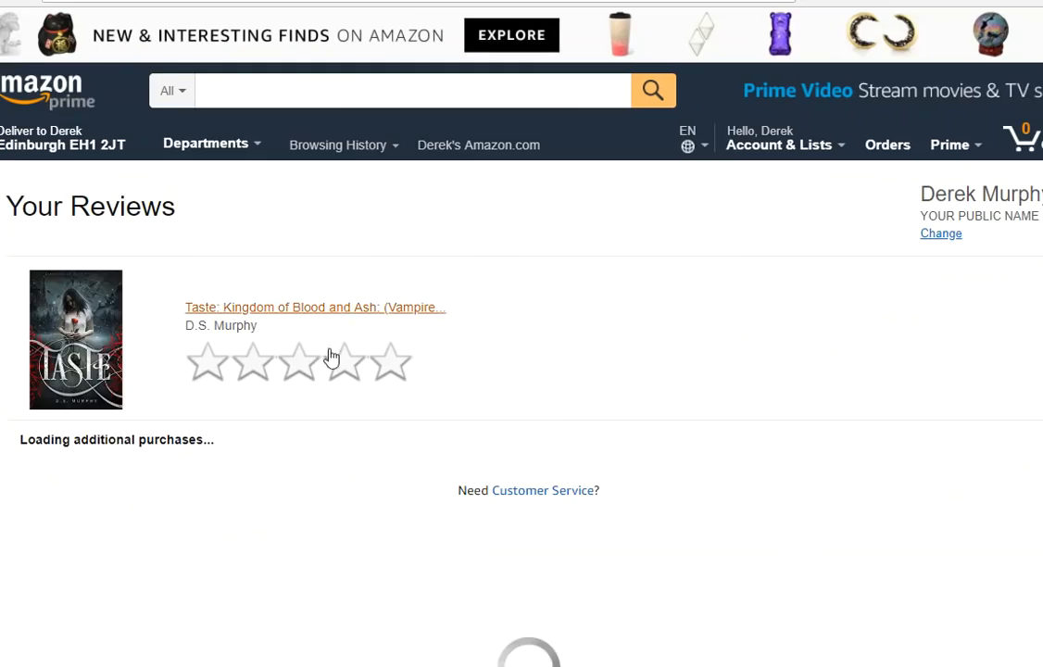
{"action": "left_click", "coordinate": [391, 369]}
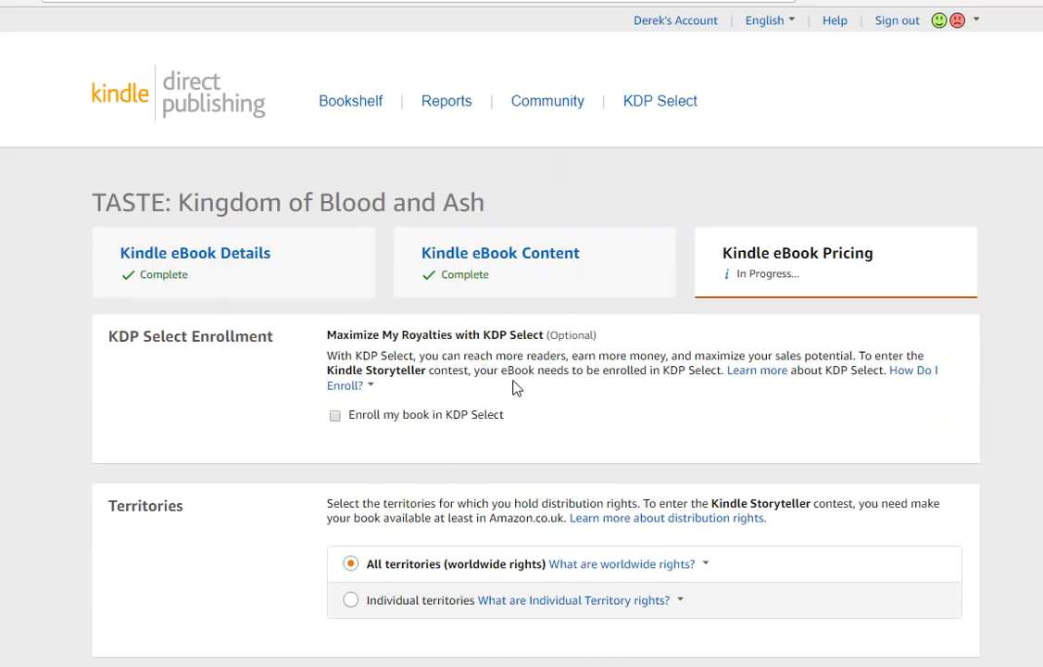
Go back to the KDP pricing page and examine the royalty plans, the Amazon.com list price and its allowed range.
{"action": "scroll", "coordinate": [515, 384], "scroll_direction": "down", "scroll_amount": 2}
{"action": "scroll", "coordinate": [219, 442], "scroll_direction": "down", "scroll_amount": 4}
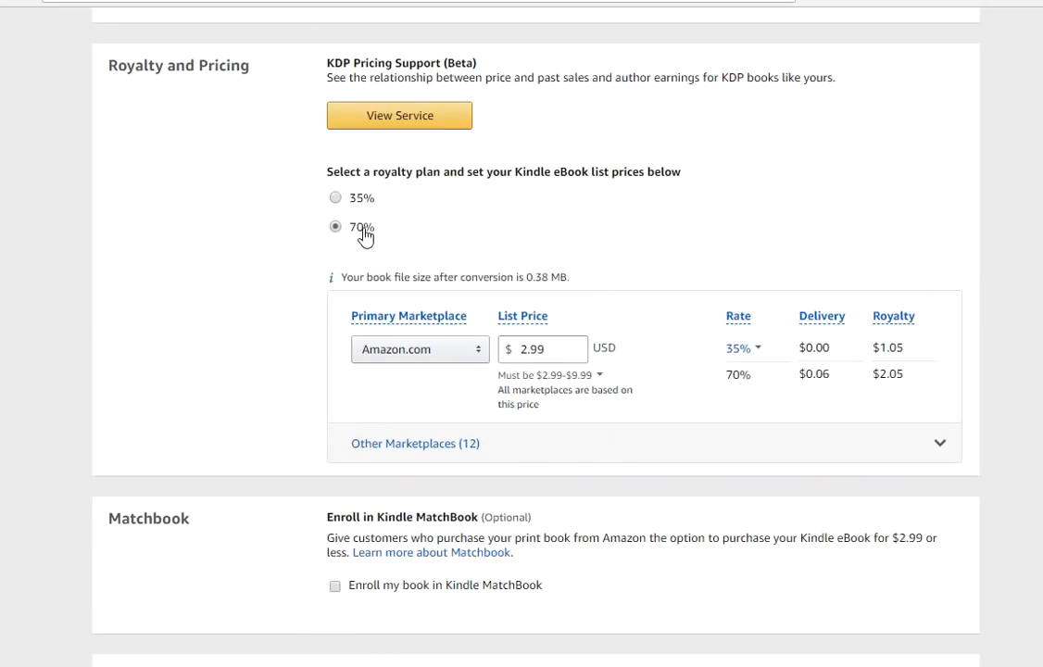
{"action": "left_click", "coordinate": [514, 349]}
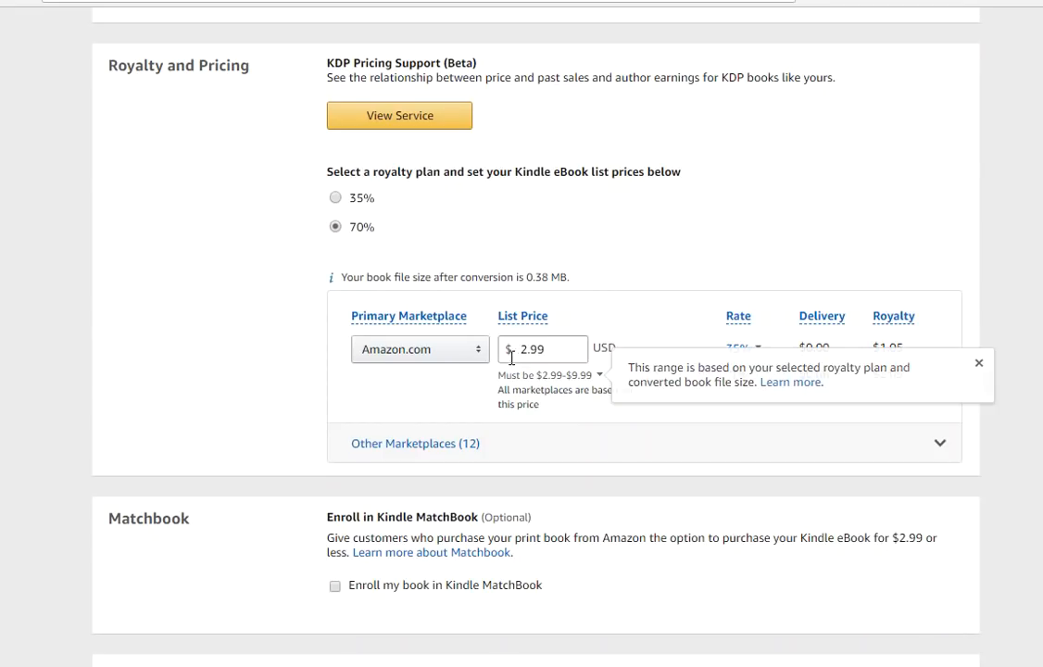
{"action": "left_click_drag", "start_coordinate": [530, 349], "coordinate": [520, 349]}
{"action": "left_click", "coordinate": [611, 293]}
{"action": "left_click", "coordinate": [522, 349]}
{"action": "key", "text": "Tab"}
{"action": "left_click", "coordinate": [526, 349]}
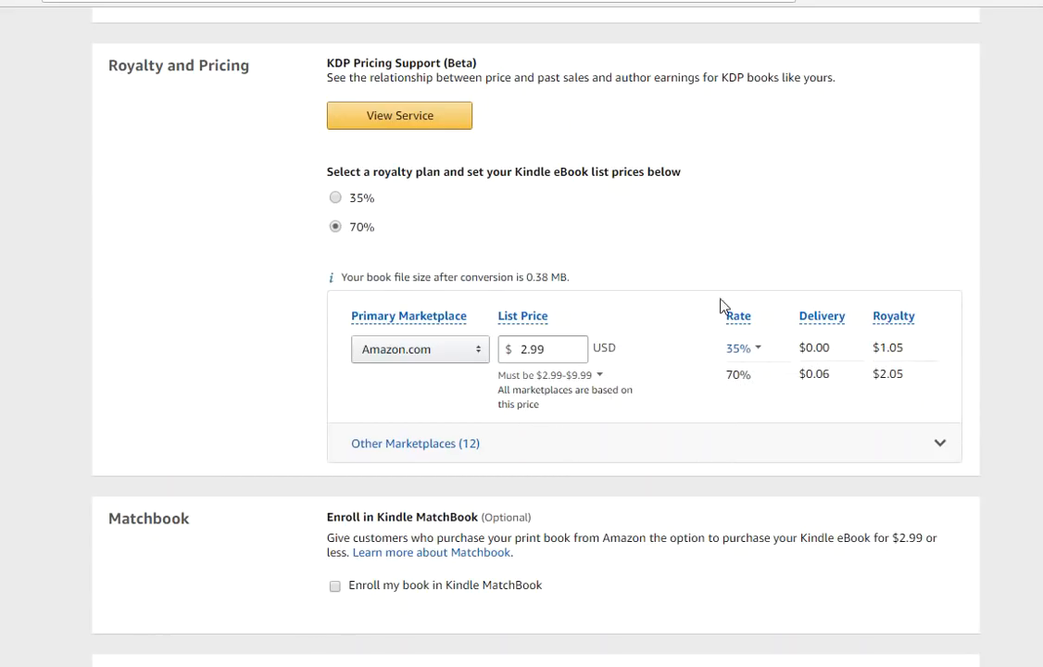
Highlight the Amazon.com list price and view the explanation of the primary marketplace.
{"action": "mouse_move", "coordinate": [409, 316]}
{"action": "left_click_drag", "start_coordinate": [520, 348], "coordinate": [525, 348]}
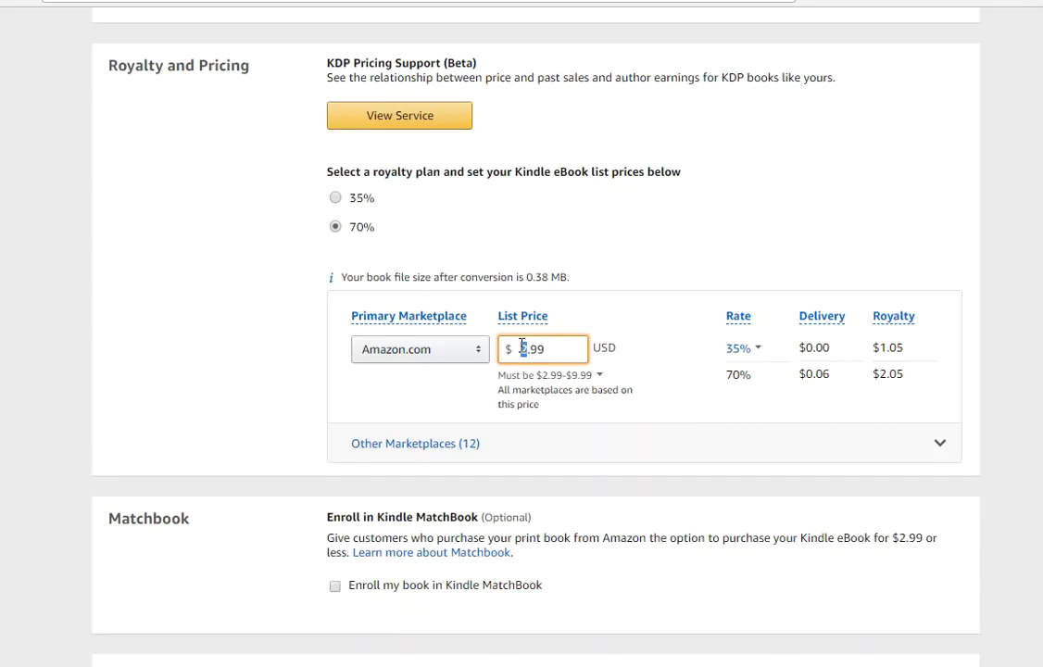
{"action": "left_click", "coordinate": [264, 665]}
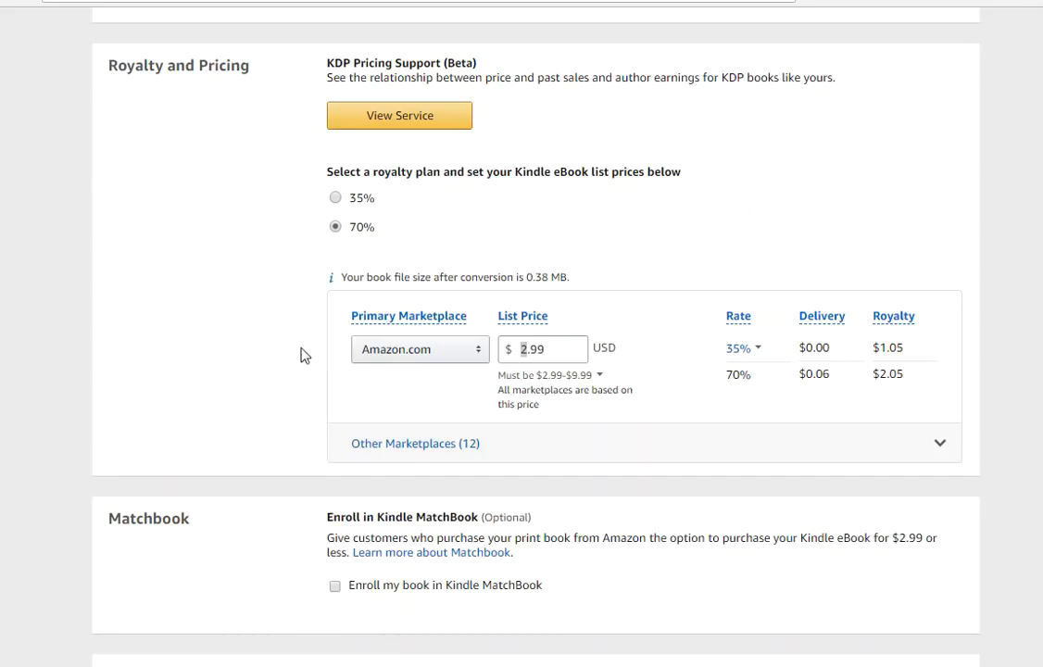
{"action": "left_click", "coordinate": [527, 350]}
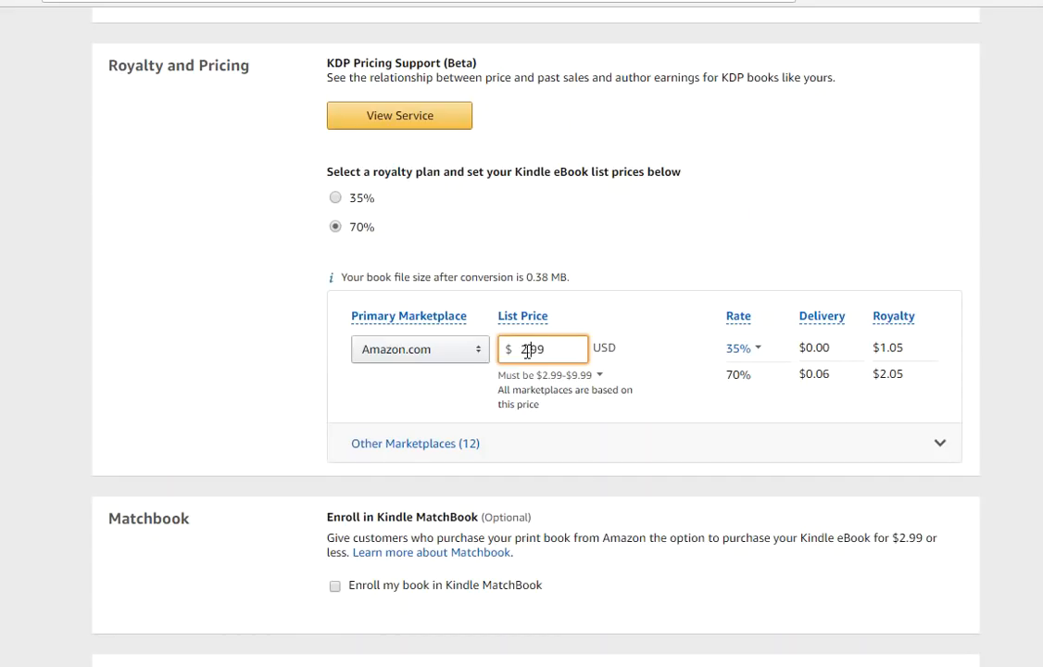
{"action": "left_click_drag", "start_coordinate": [519, 349], "coordinate": [528, 349]}
{"action": "left_click", "coordinate": [555, 376]}
{"action": "left_click_drag", "start_coordinate": [563, 350], "coordinate": [521, 349]}
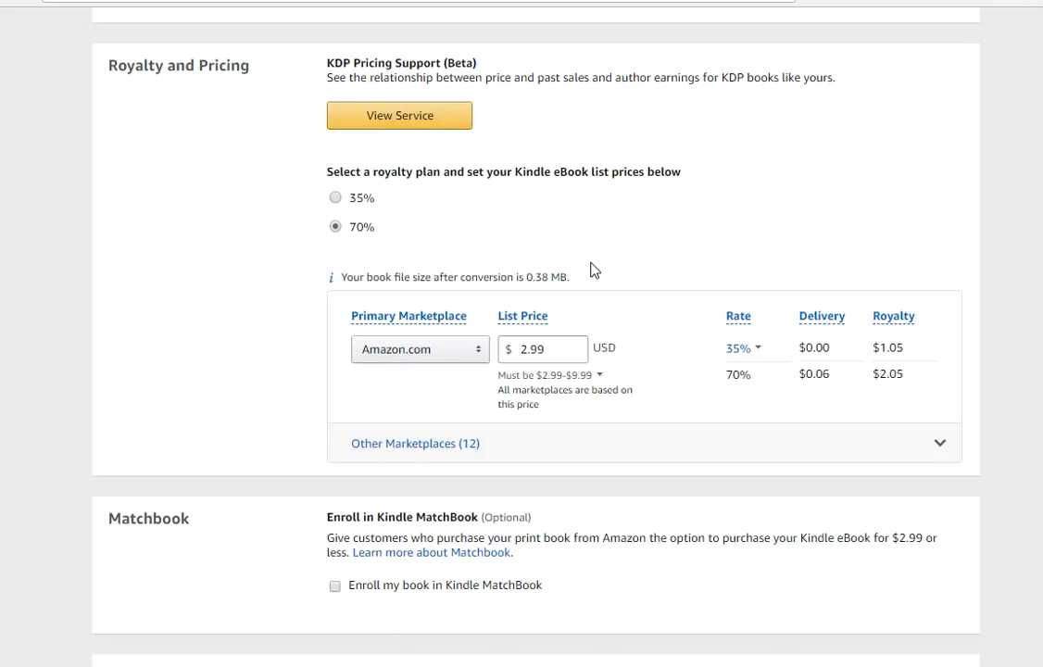
{"action": "double_click", "coordinate": [560, 352]}
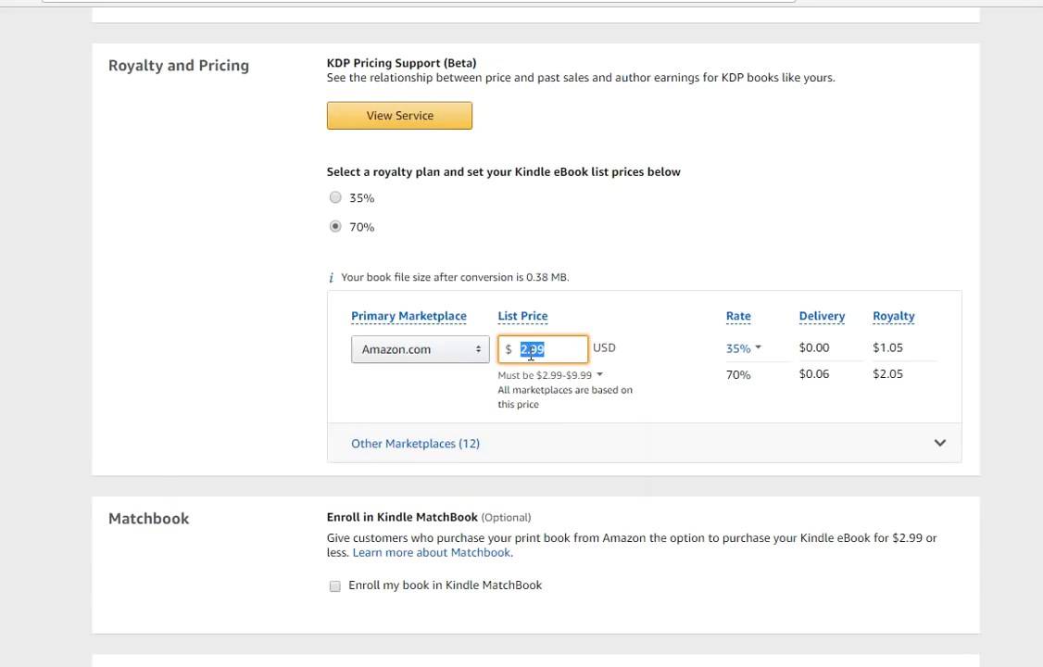
{"action": "left_click", "coordinate": [691, 367]}
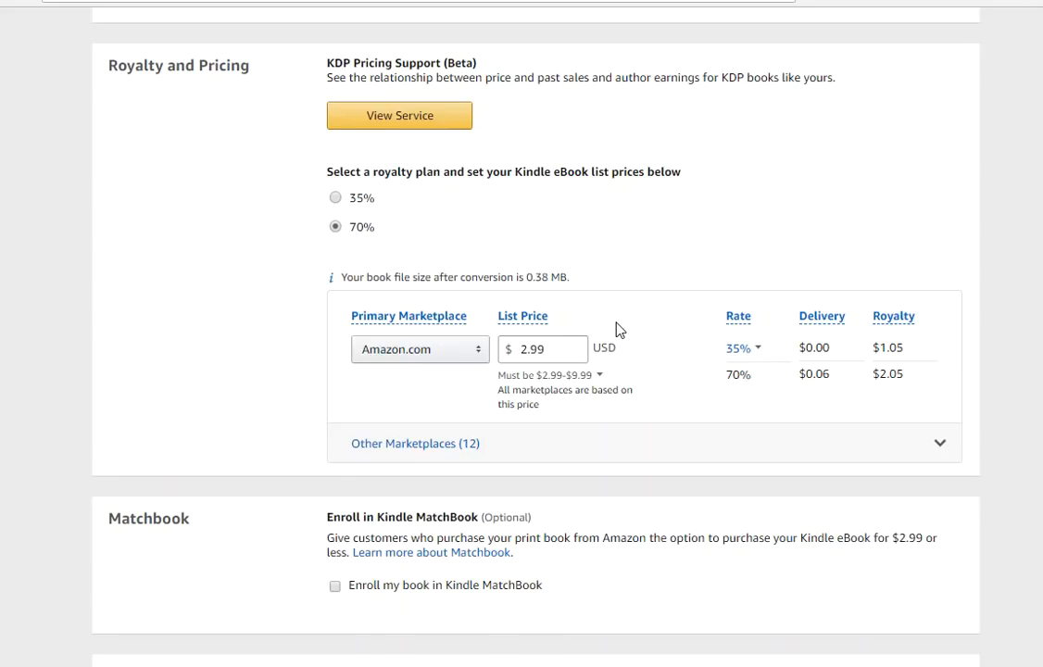
{"action": "left_click", "coordinate": [366, 315]}
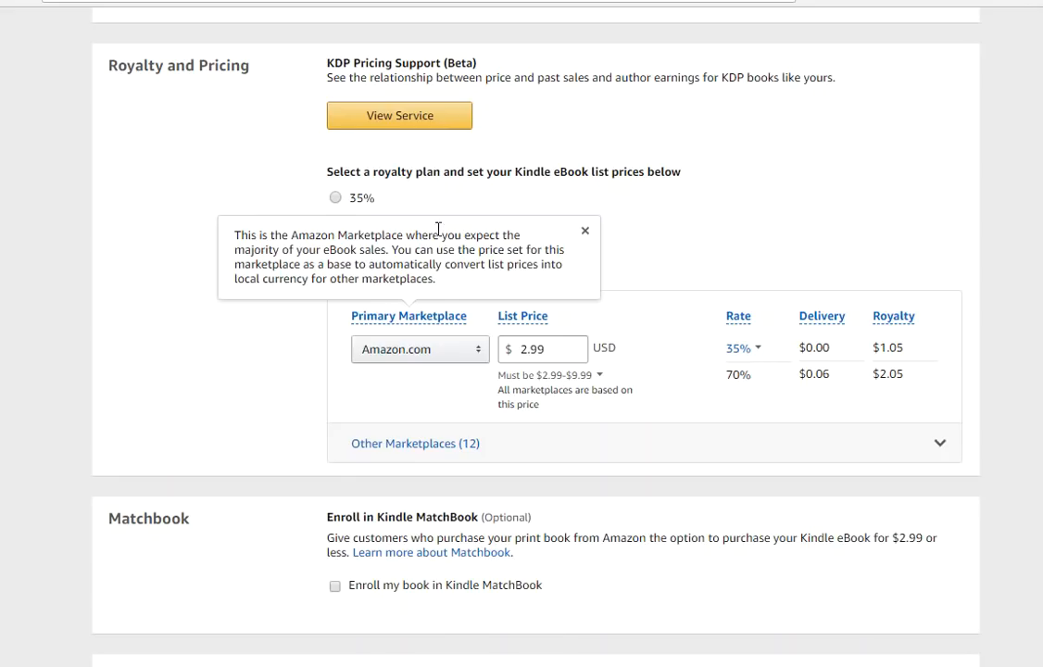
{"action": "left_click", "coordinate": [447, 204]}
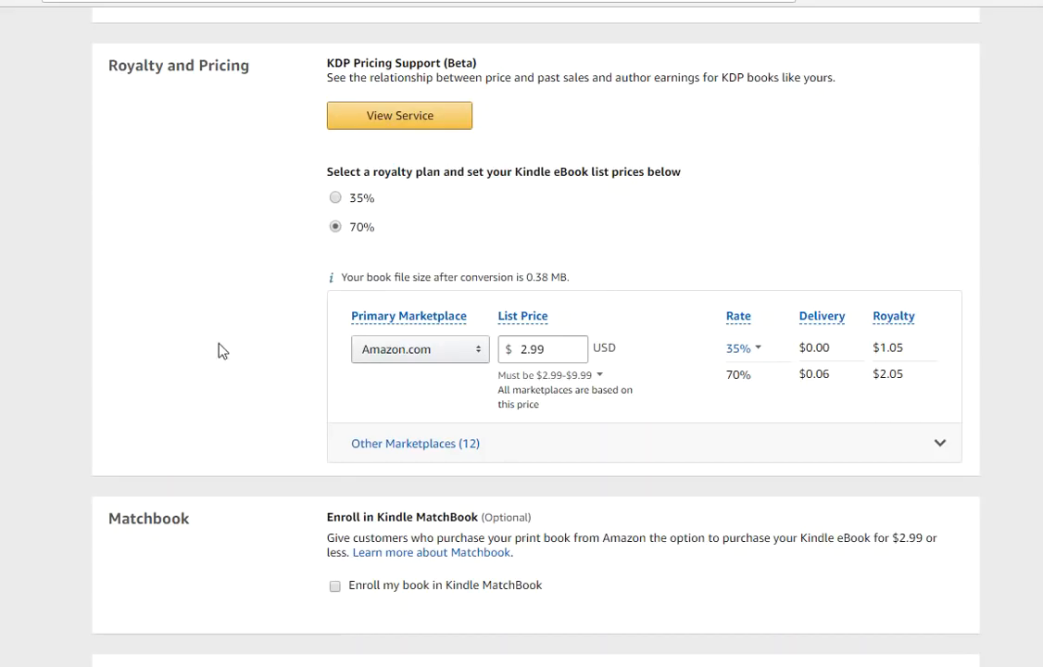
{"action": "left_click_drag", "start_coordinate": [549, 348], "coordinate": [521, 350]}
Enroll the book in Kindle MatchBook and set its MatchBook price to Free.
{"action": "scroll", "coordinate": [297, 278], "scroll_direction": "down", "scroll_amount": 5}
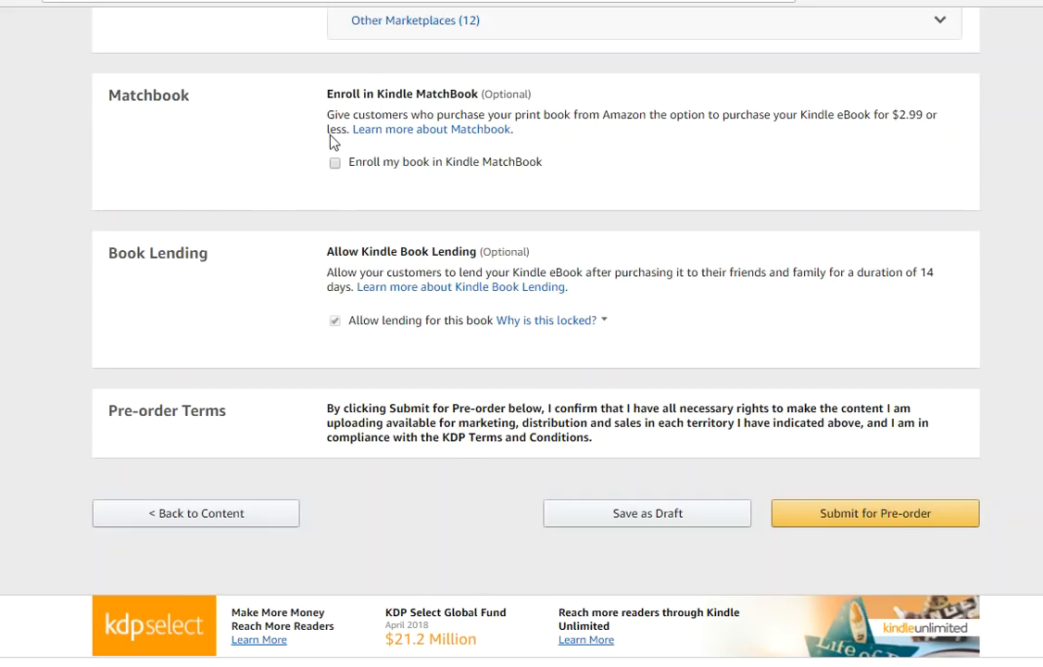
{"action": "left_click", "coordinate": [335, 164]}
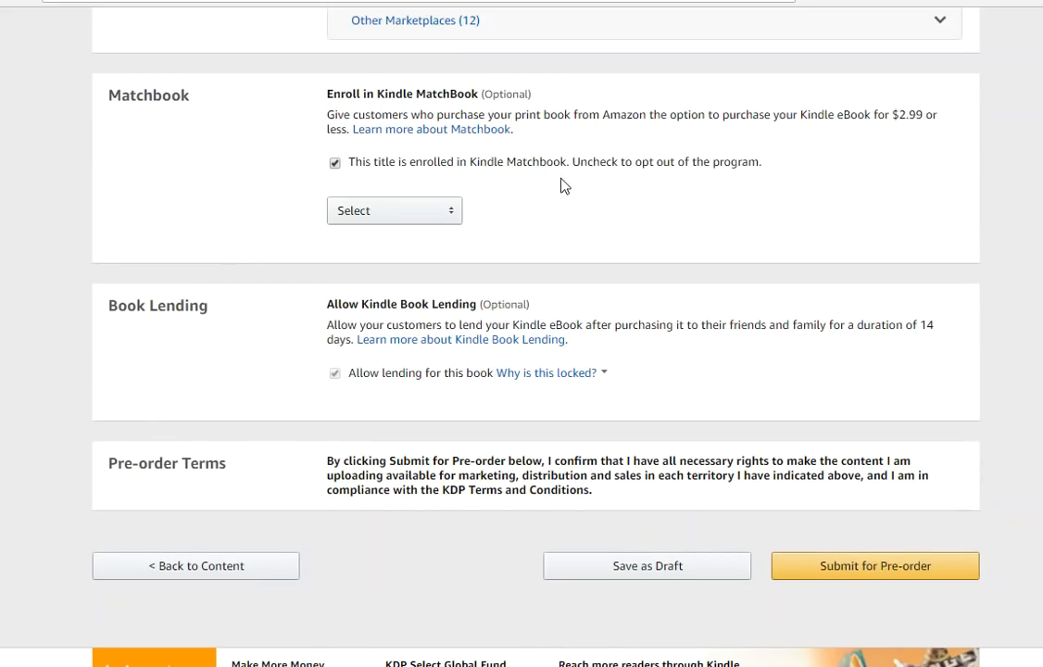
{"action": "left_click", "coordinate": [451, 215]}
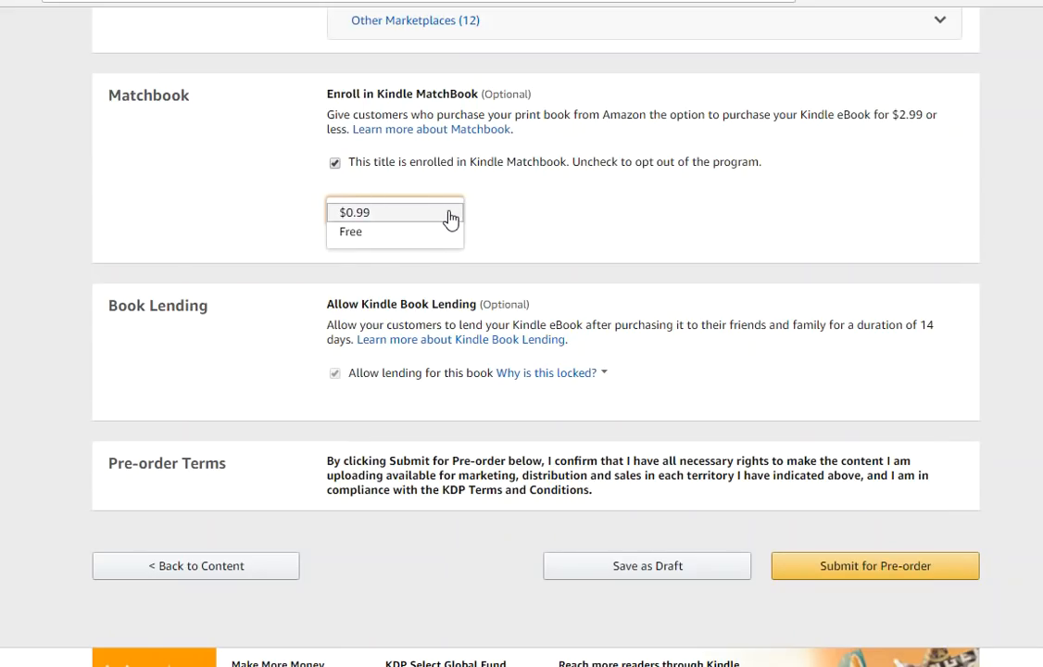
{"action": "left_click", "coordinate": [389, 234]}
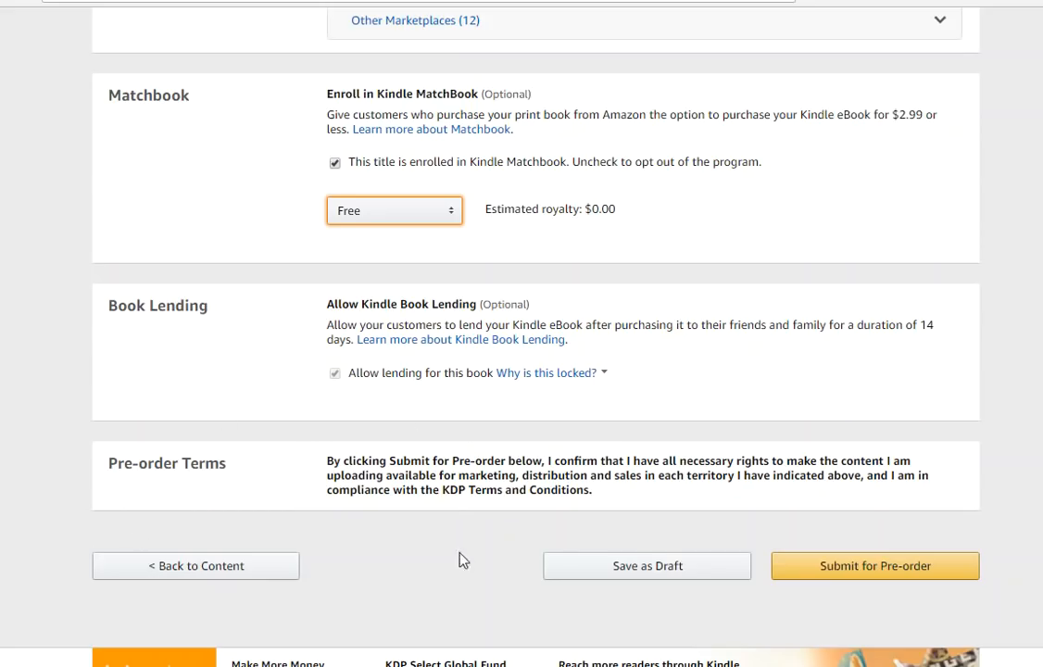
Submit the Kindle eBook for pre-order.
{"action": "left_click", "coordinate": [860, 569]}
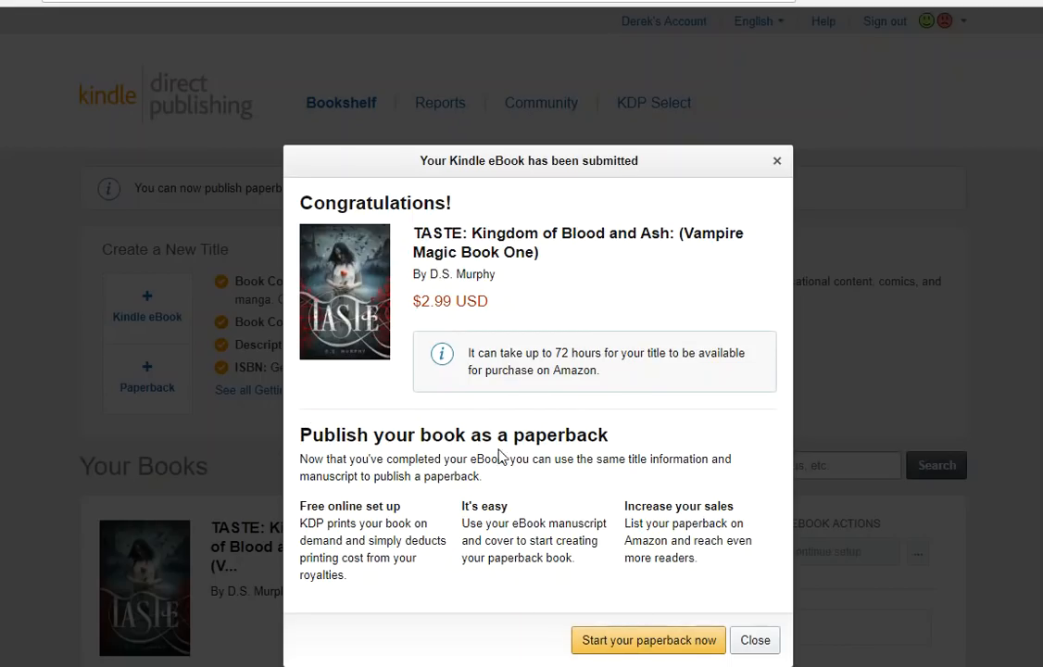
{"action": "mouse_move", "coordinate": [362, 332]}
{"action": "mouse_move", "coordinate": [305, 232]}
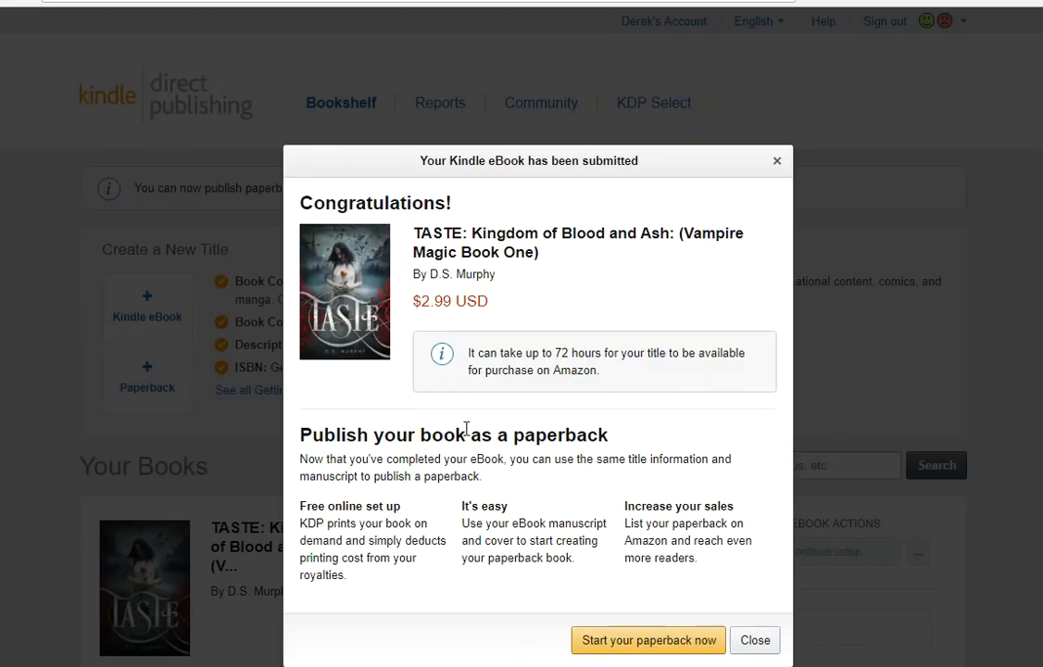